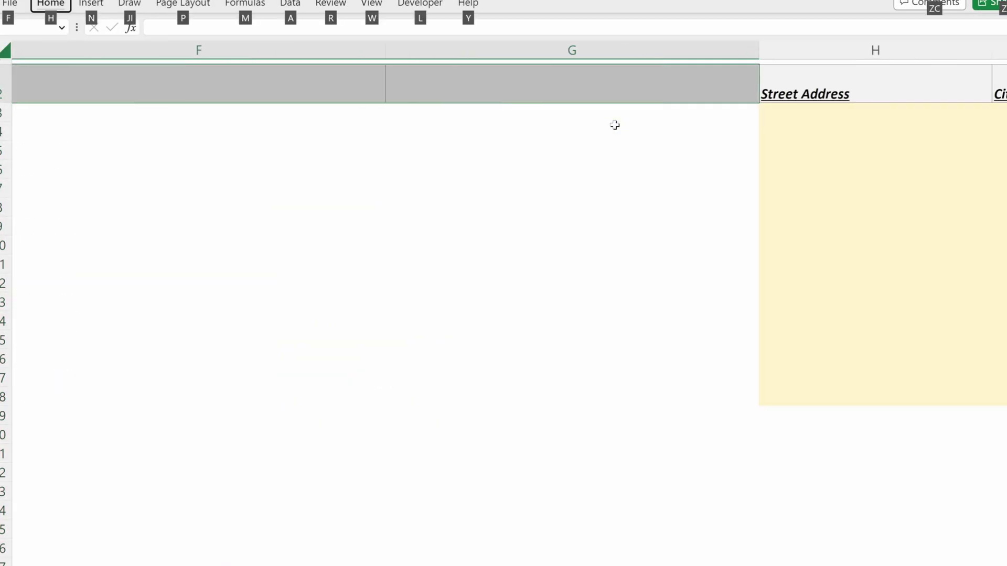
Set columns E:G to width 7, head them 1st, 2nd, 3rd, and begin a SEARCH formula in E3
{"action": "type", "text": "7"}
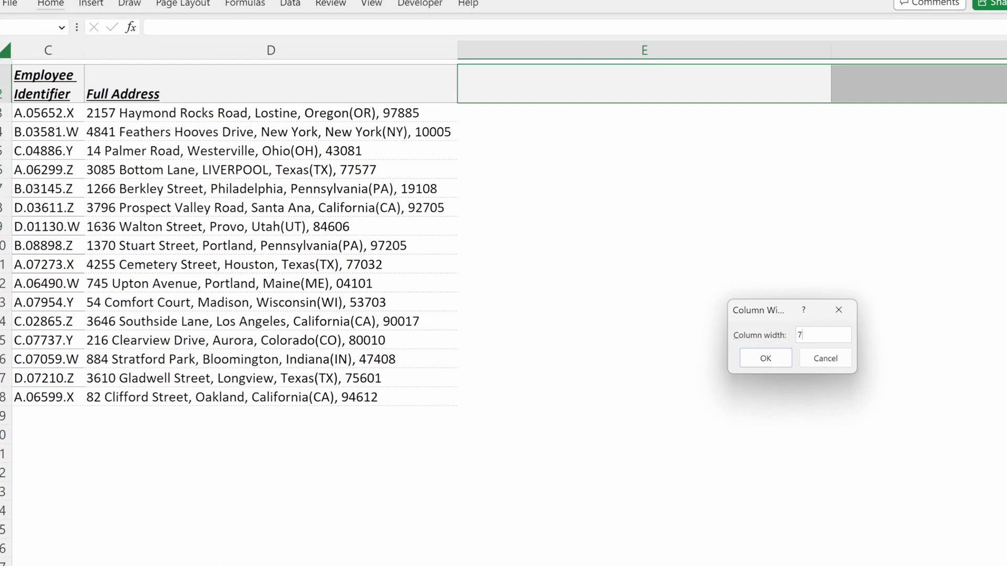
{"action": "key", "text": "Return"}
{"action": "key", "text": "Down"}
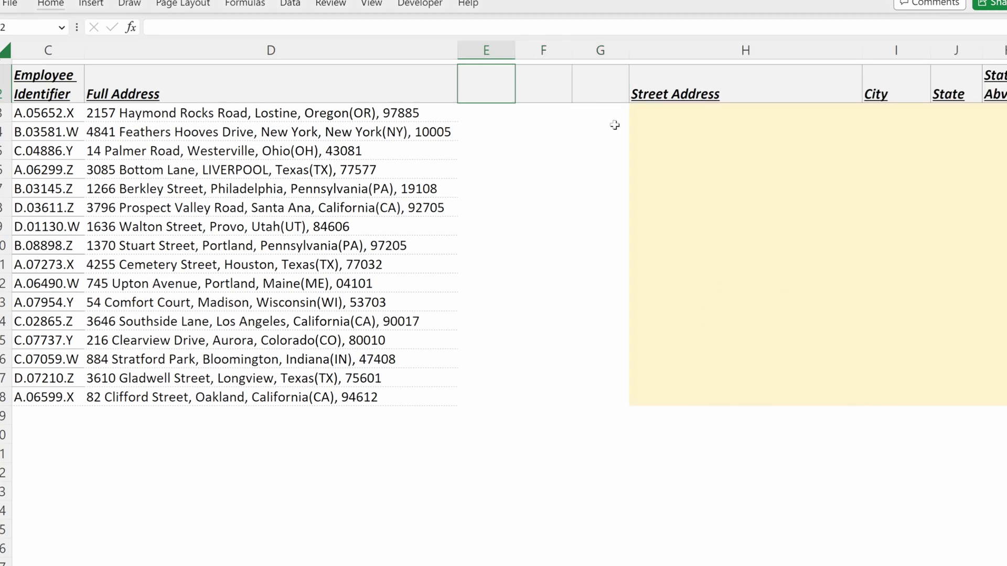
{"action": "type", "text": "1st"}
{"action": "key", "text": "Tab"}
{"action": "type", "text": "2nd"}
{"action": "key", "text": "Tab"}
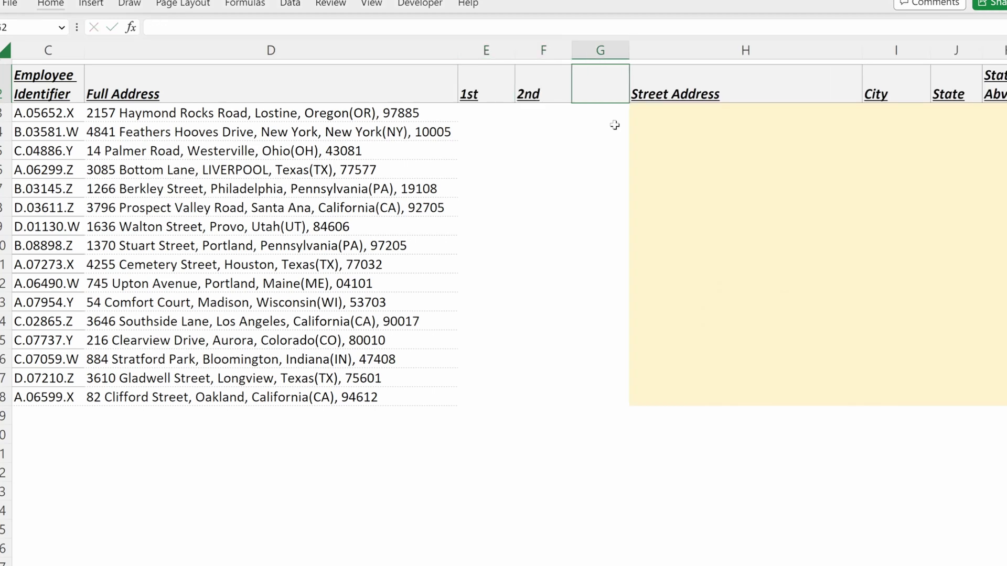
{"action": "type", "text": "3rd"}
{"action": "key", "text": "Return"}
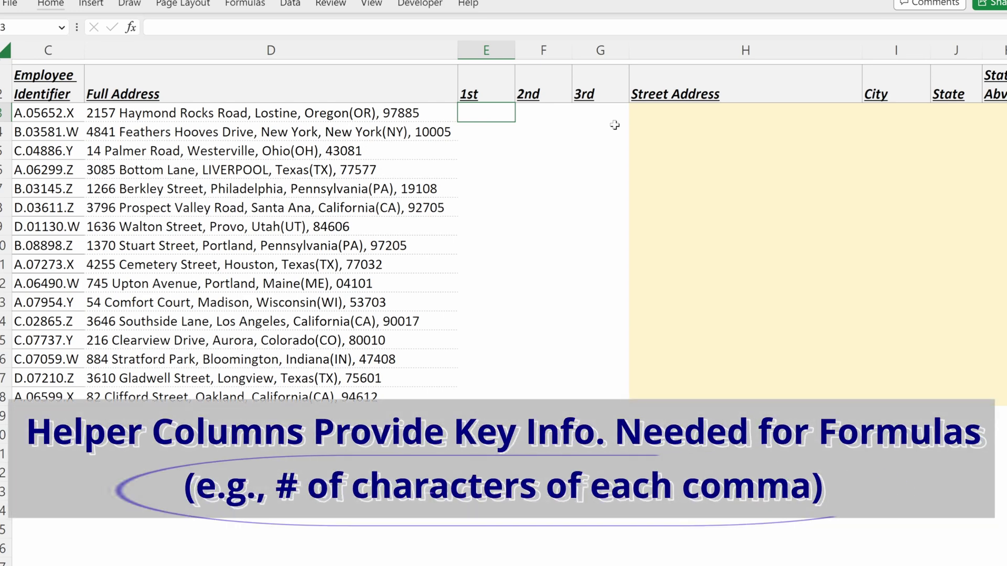
{"action": "type", "text": "=sea"}
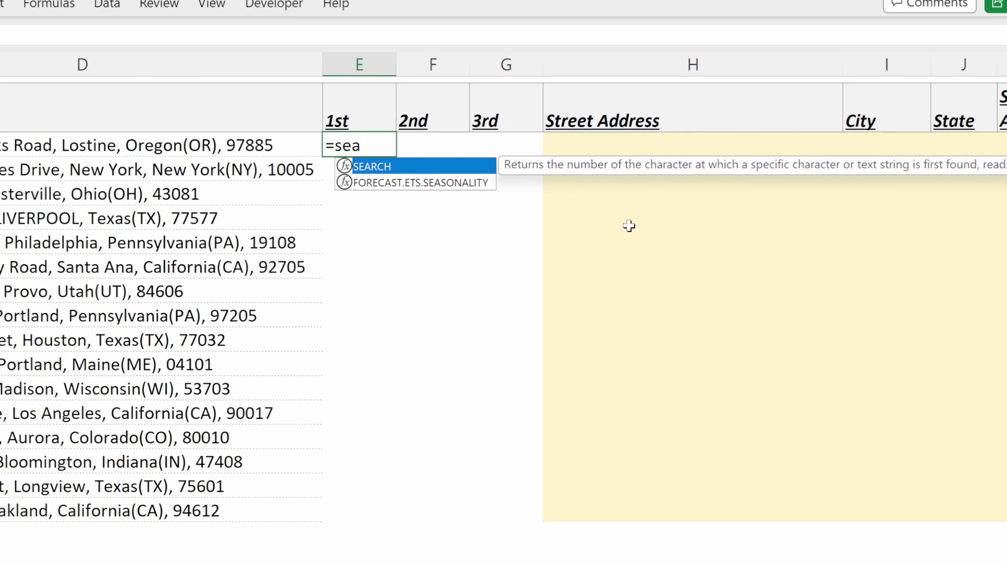
Enter =SEARCH(",",$D3) in E3 to find the first comma, returning 24
{"action": "key", "text": "Tab"}
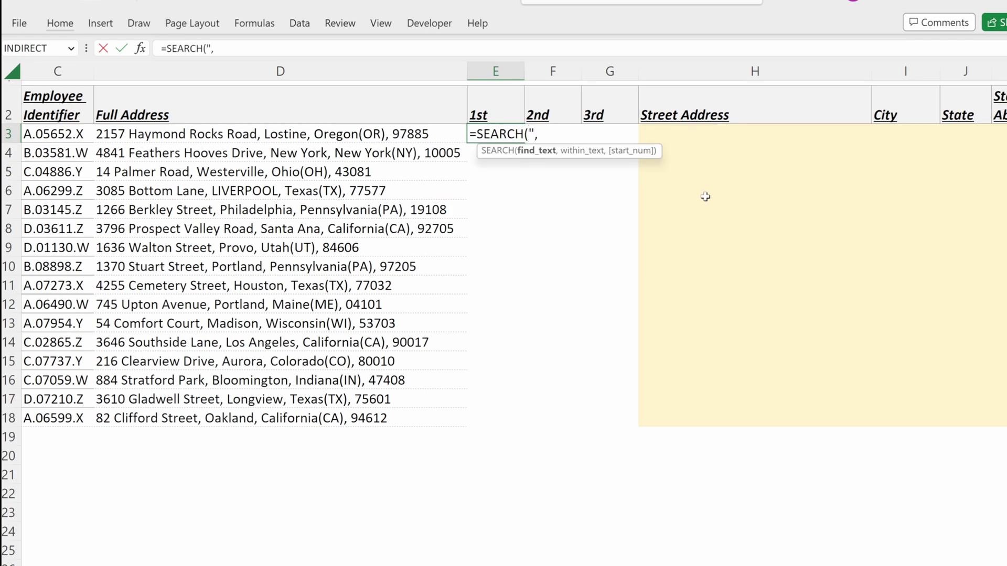
{"action": "type", "text": "\",\","}
{"action": "key", "text": "Left"}
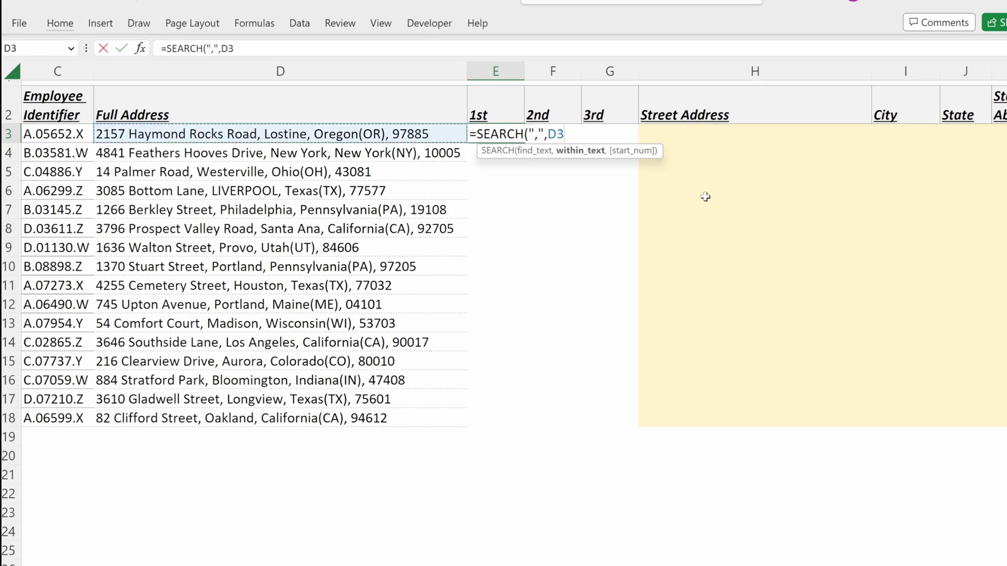
{"action": "type", "text": "$D3)"}
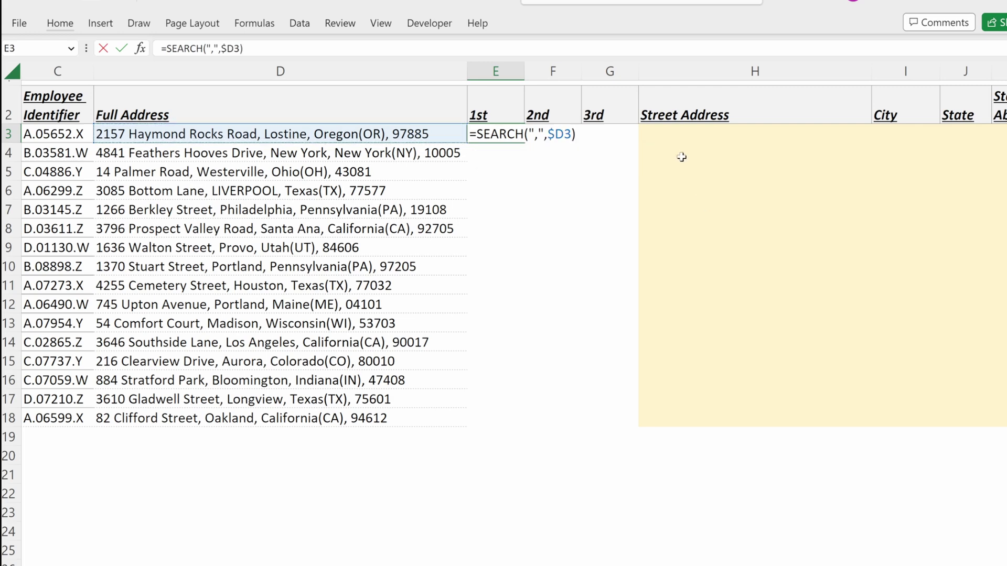
{"action": "key", "text": "Return"}
{"action": "key", "text": "Up"}
{"action": "key", "text": "F2"}
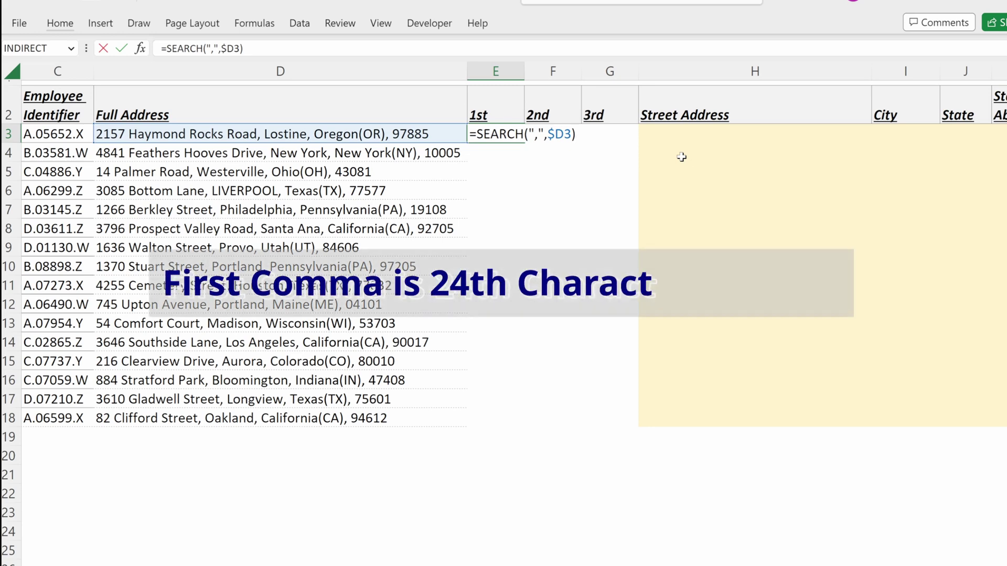
{"action": "key", "text": "Escape"}
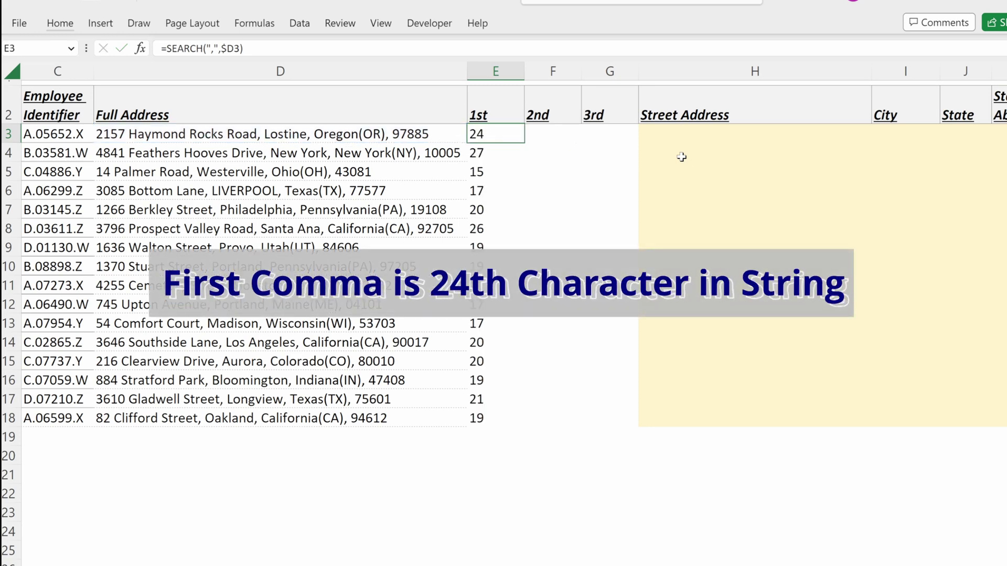
Check the comma positions against the addresses in D3 and the Provo address in D9 (19)
{"action": "left_click", "coordinate": [427, 133]}
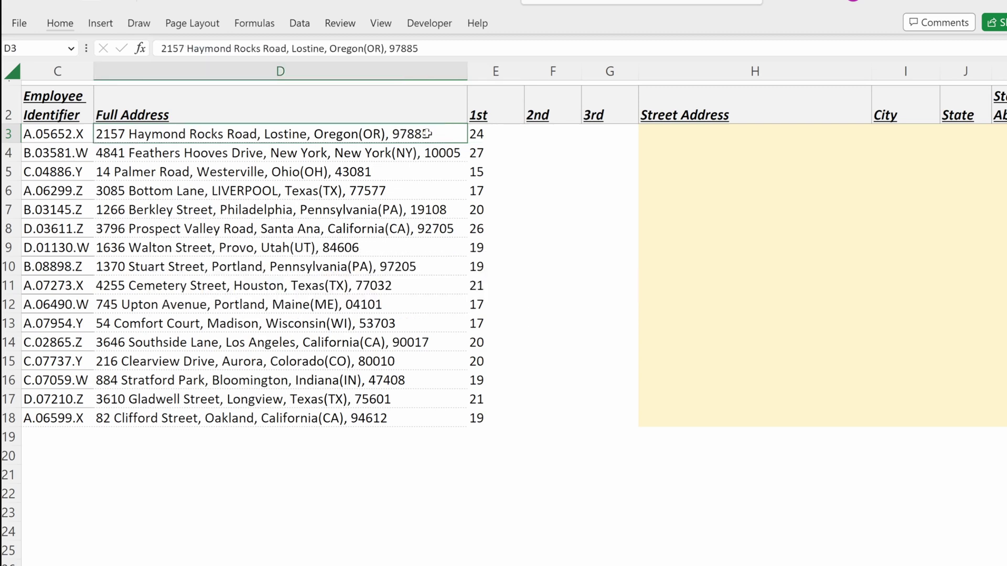
{"action": "left_click_drag", "start_coordinate": [450, 133], "coordinate": [488, 134]}
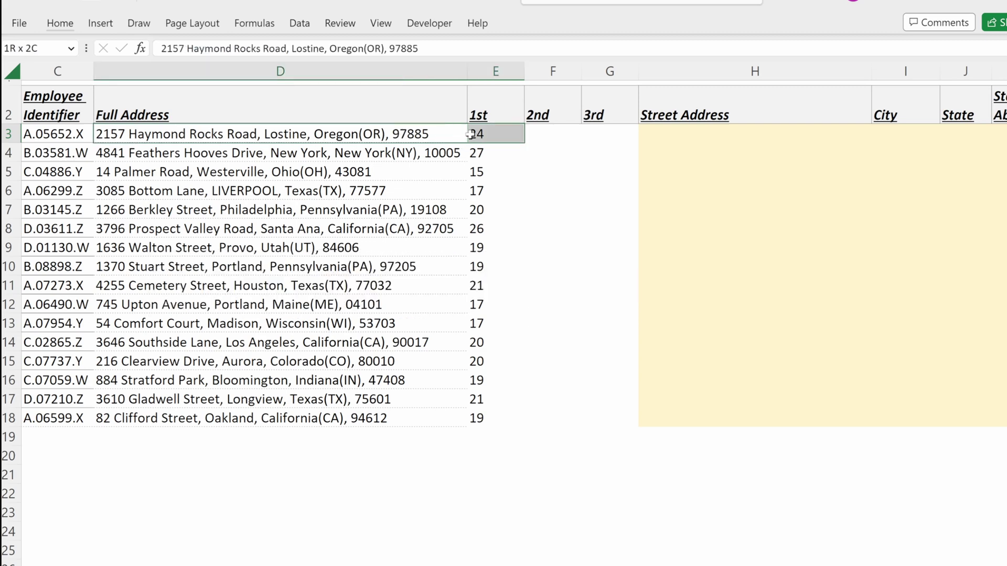
{"action": "left_click", "coordinate": [388, 247]}
{"action": "left_click_drag", "start_coordinate": [388, 246], "coordinate": [521, 250]}
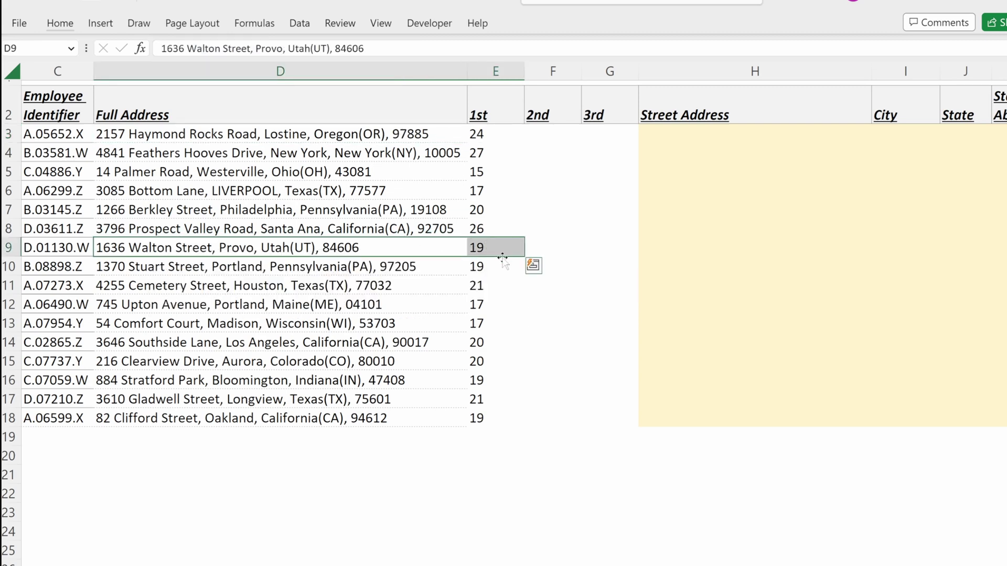
{"action": "left_click", "coordinate": [515, 133]}
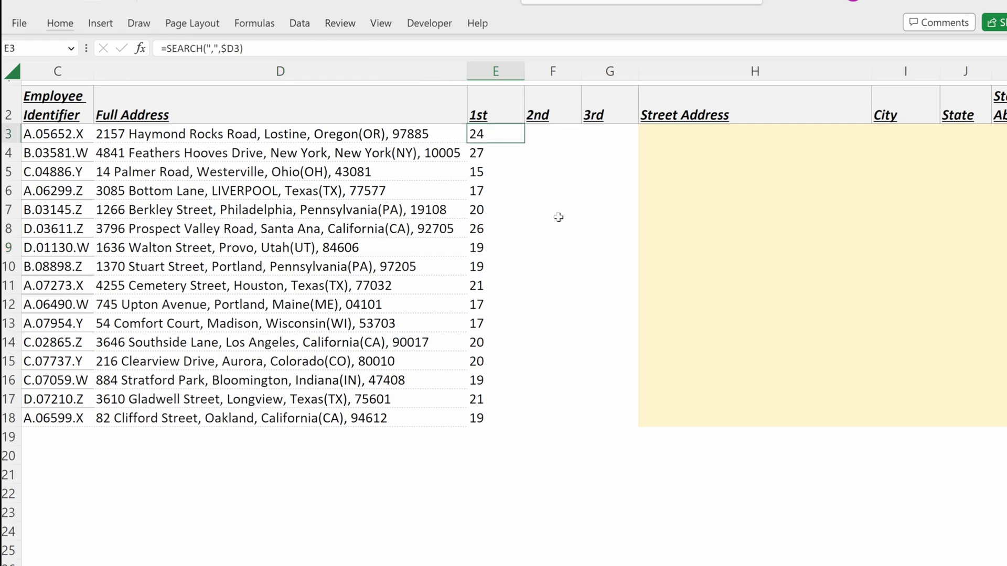
Enter =SEARCH(",",$D3,E3+1) in F3 to find the second comma
{"action": "key", "text": "ctrl+c"}
{"action": "key", "text": "Right"}
{"action": "key", "text": "ctrl+v"}
{"action": "key", "text": "F2"}
{"action": "key", "text": "Left"}
{"action": "type", "text": ","}
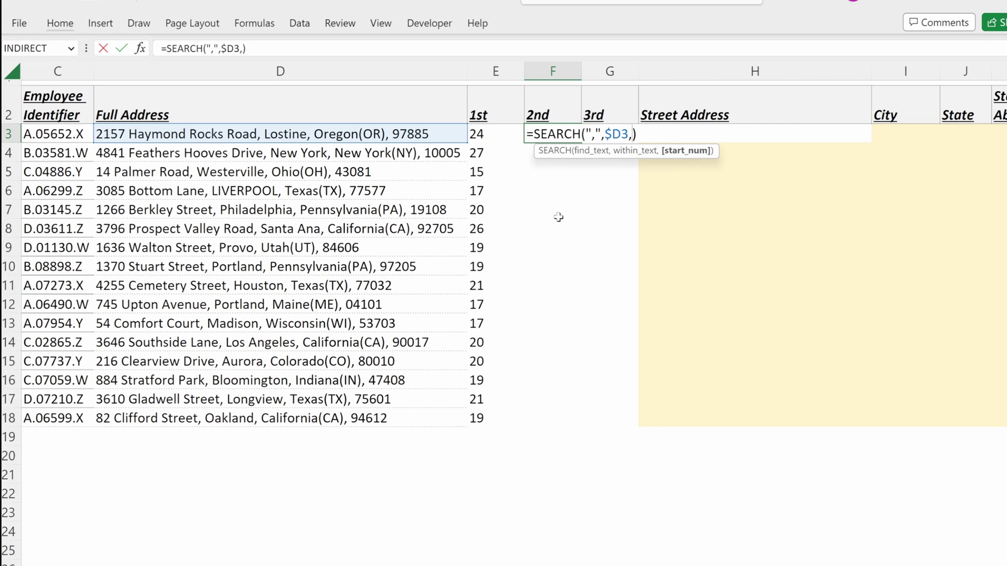
{"action": "key", "text": "F2"}
{"action": "key", "text": "Left"}
{"action": "type", "text": "+1"}
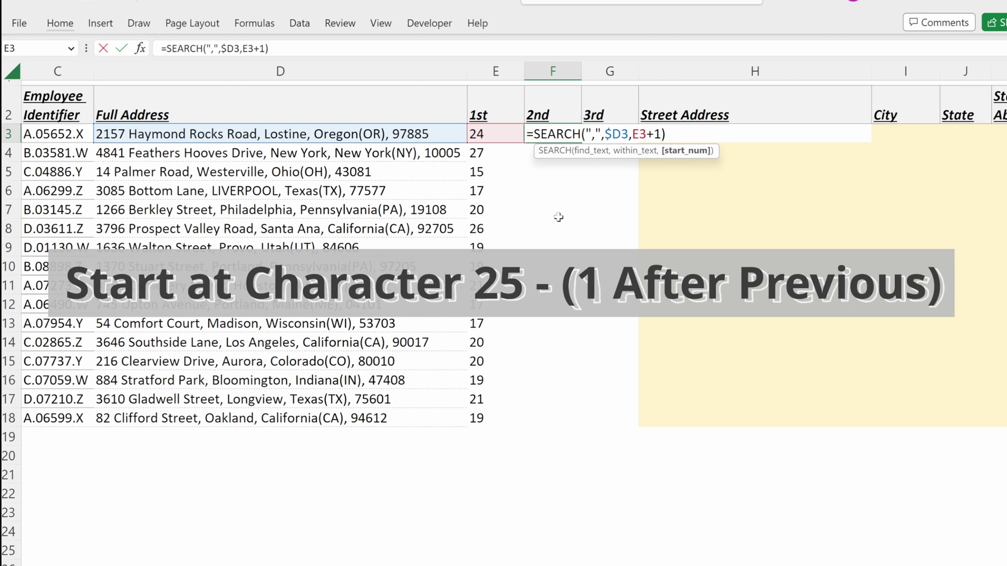
{"action": "key", "text": "Return"}
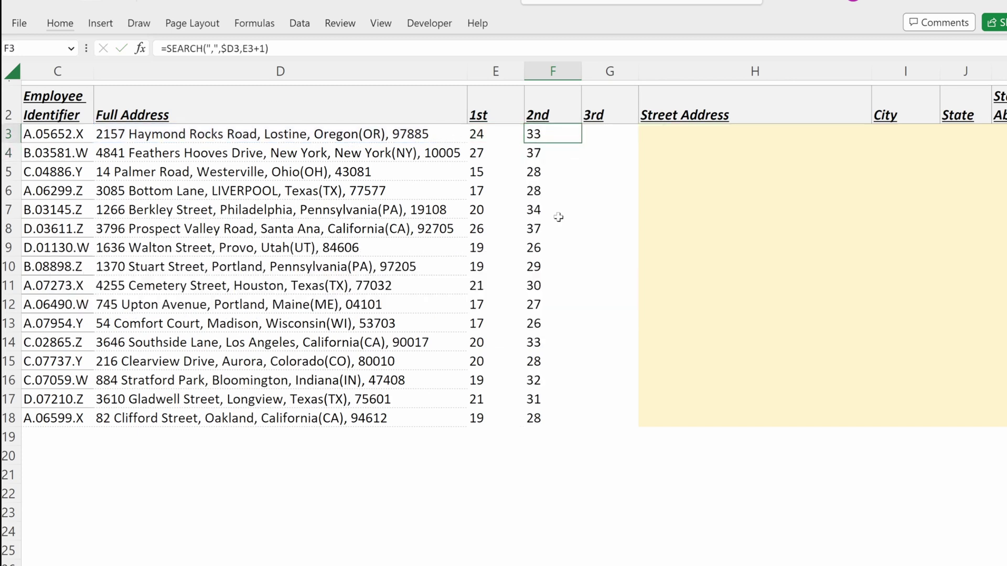
Fill the comma formula across F3:G18 and verify the third-comma formula in G4
{"action": "key", "text": "ctrl+shift+Down"}
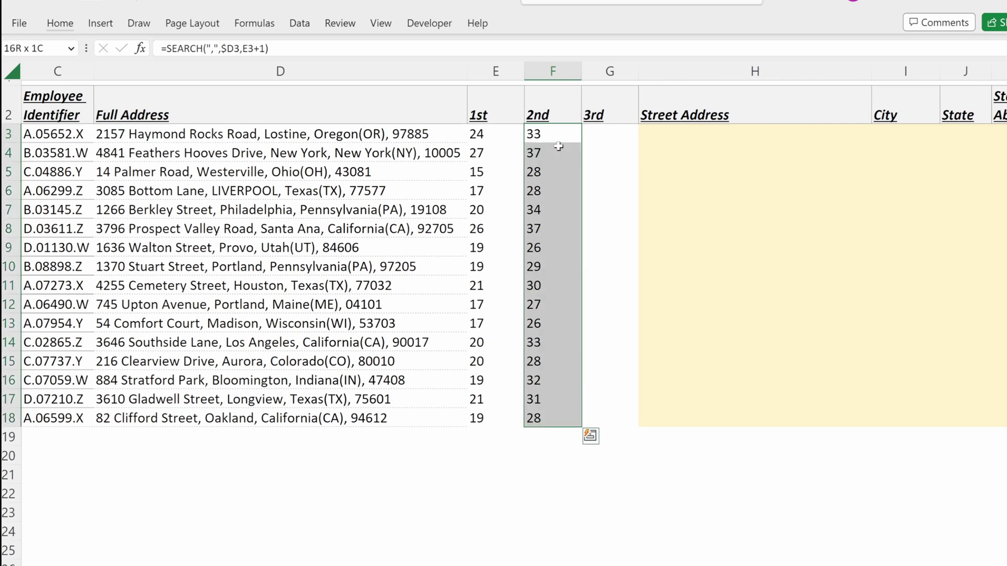
{"action": "key", "text": "shift+Right"}
{"action": "key", "text": "ctrl+r"}
{"action": "key", "text": "Right"}
{"action": "key", "text": "Down"}
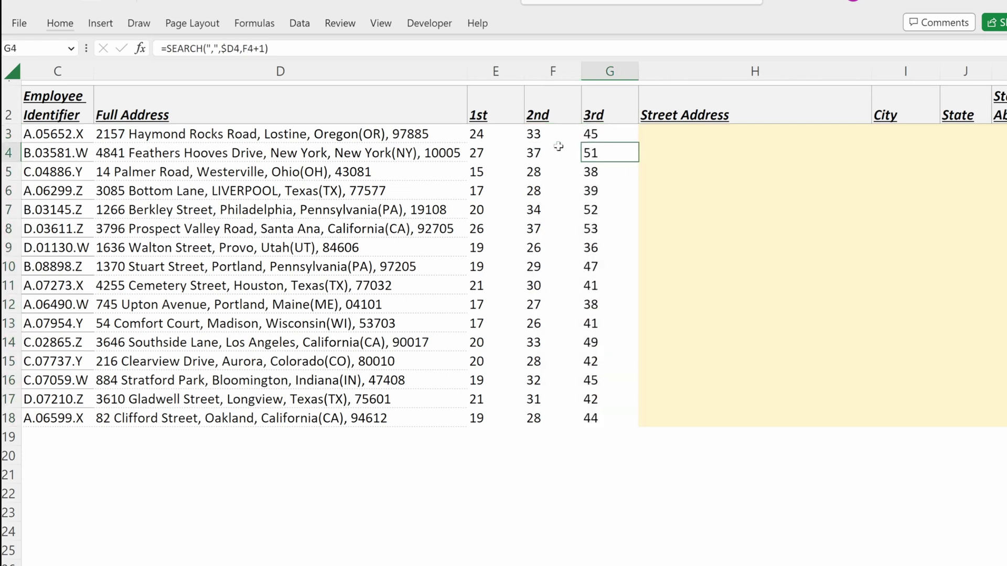
{"action": "key", "text": "F2"}
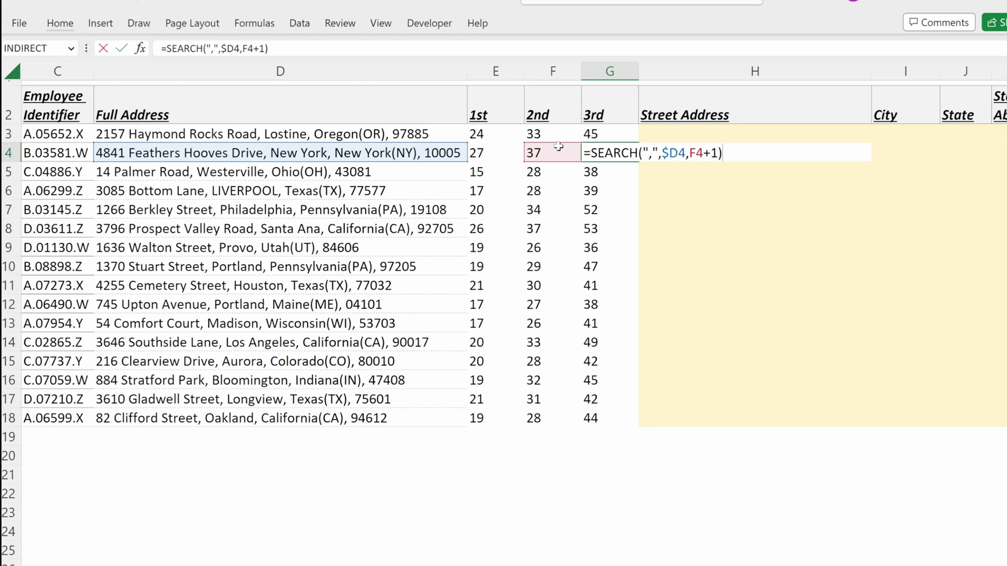
{"action": "key", "text": "Escape"}
Italicize all helper numbers in E3:G18
{"action": "key", "text": "Left"}
{"action": "key", "text": "Left"}
{"action": "key", "text": "Up"}
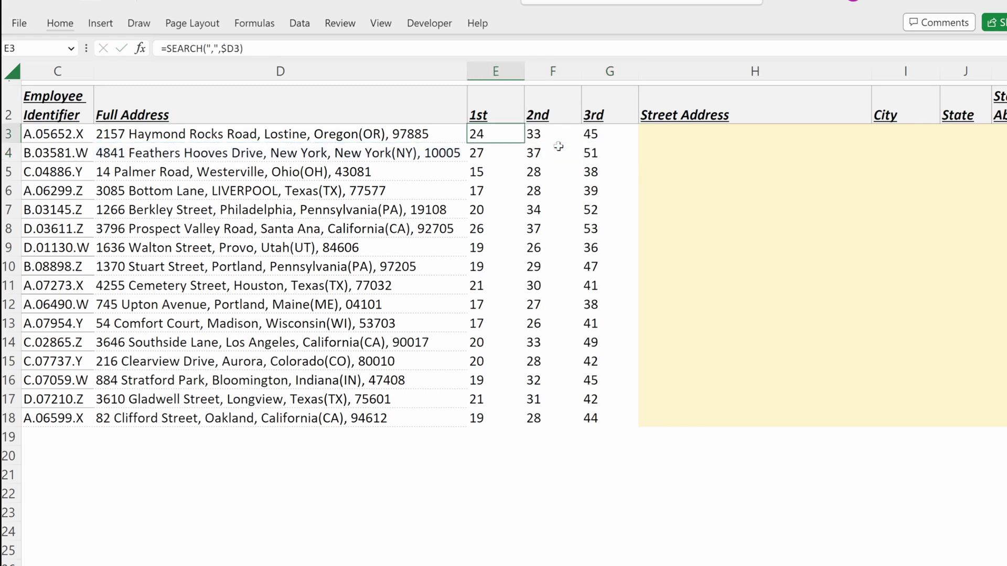
{"action": "key", "text": "shift+Right"}
{"action": "key", "text": "ctrl+shift+Down"}
{"action": "key", "text": "ctrl+i"}
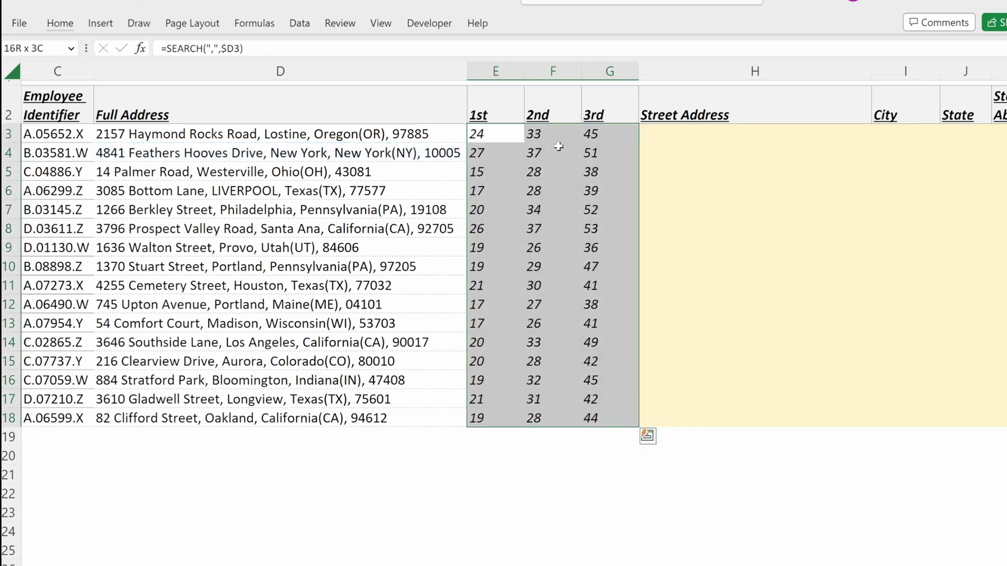
{"action": "key", "text": "Right"}
{"action": "key", "text": "Right"}
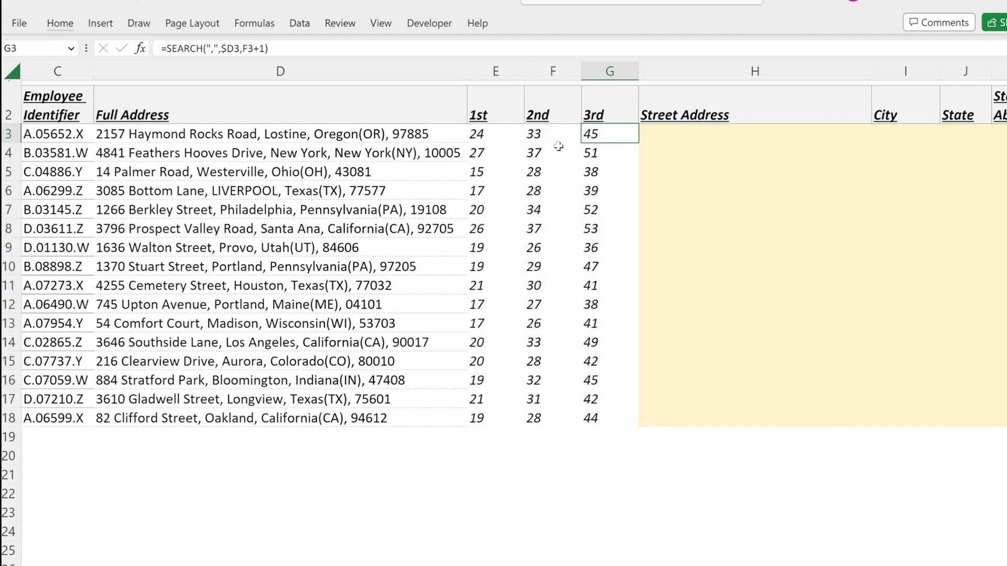
Enter =LEFT(D3,E3-1) in H3:H18 to extract each street address
{"action": "key", "text": "Right"}
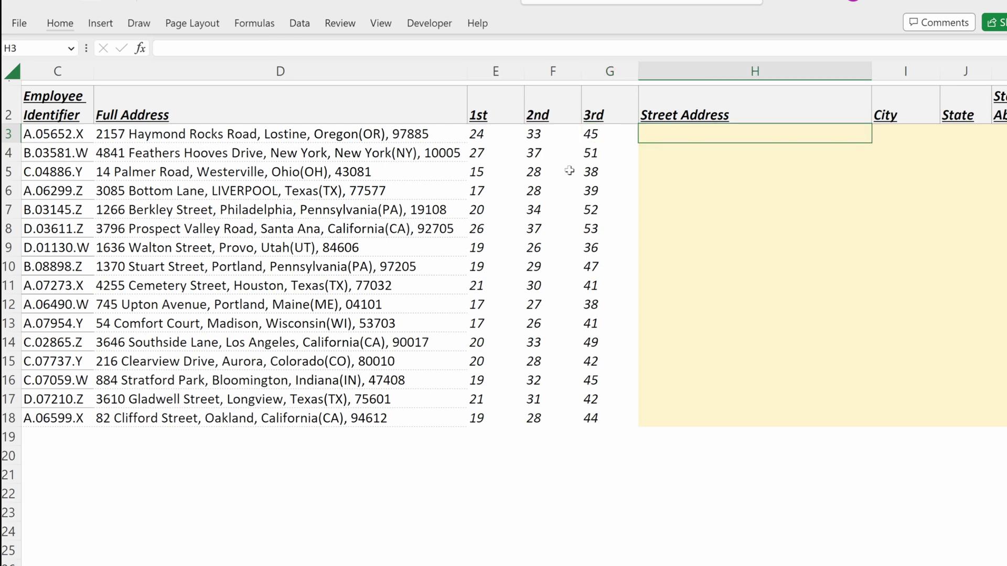
{"action": "type", "text": "=lef"}
{"action": "key", "text": "Tab"}
{"action": "key", "text": "Left"}
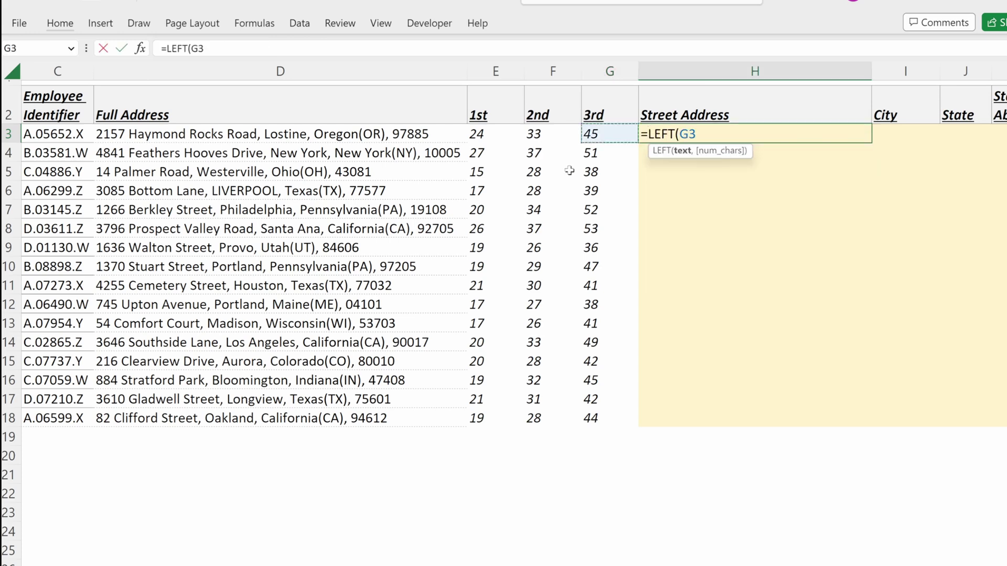
{"action": "key", "text": "Left"}
{"action": "key", "text": "Left"}
{"action": "key", "text": "Left"}
{"action": "type", "text": ","}
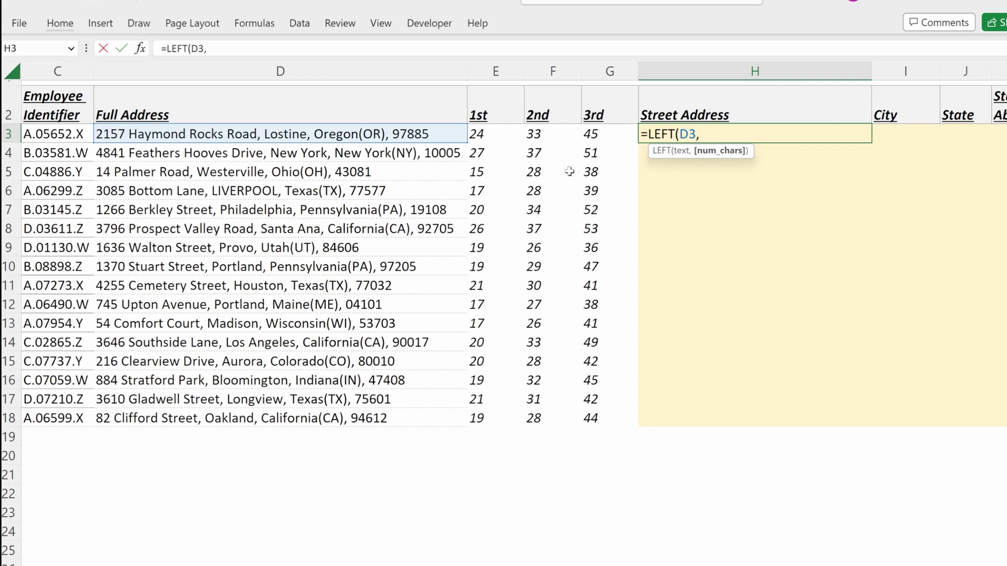
{"action": "key", "text": "Left"}
{"action": "key", "text": "Left"}
{"action": "key", "text": "Left"}
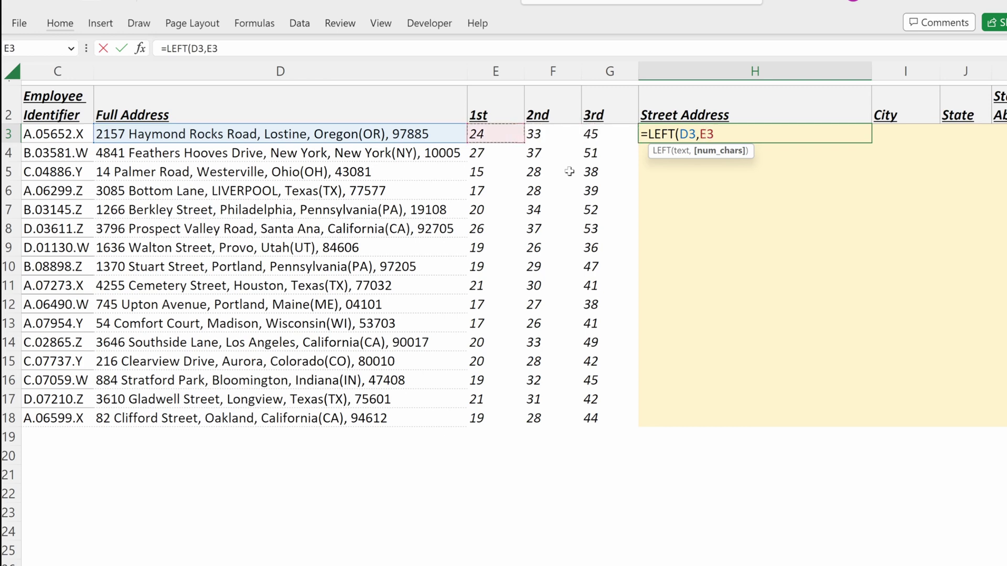
{"action": "type", "text": "-1"}
{"action": "key", "text": "Return"}
Check the street formulas in H8 and H9
{"action": "key", "text": "Down"}
{"action": "key", "text": "Down"}
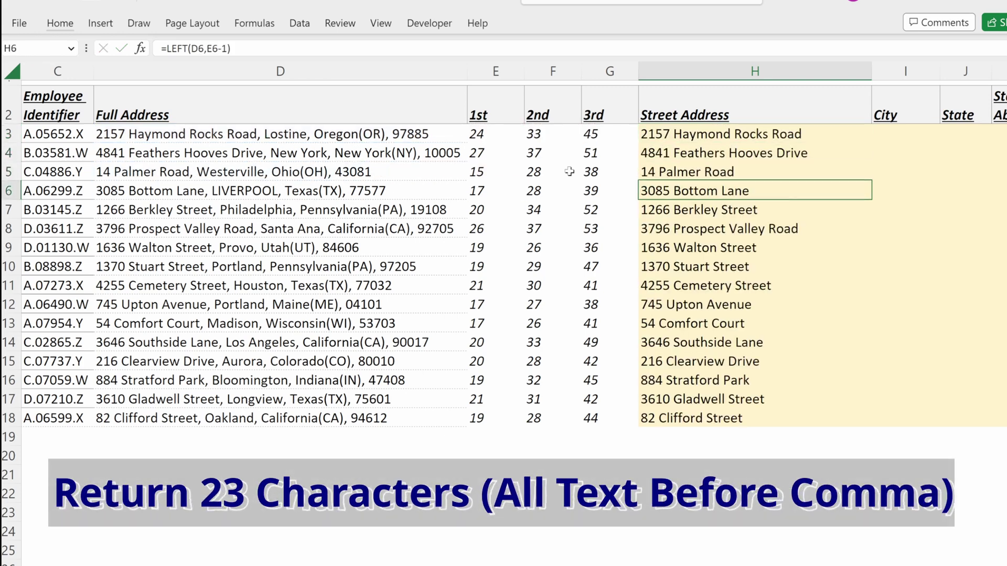
{"action": "key", "text": "Down"}
{"action": "key", "text": "Down"}
{"action": "key", "text": "F2"}
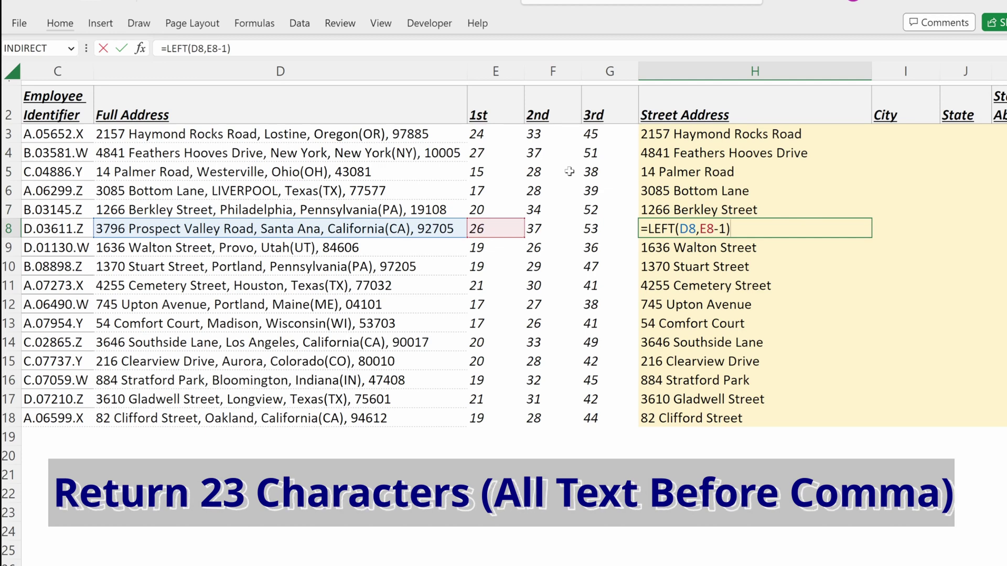
{"action": "key", "text": "Return"}
{"action": "key", "text": "F2"}
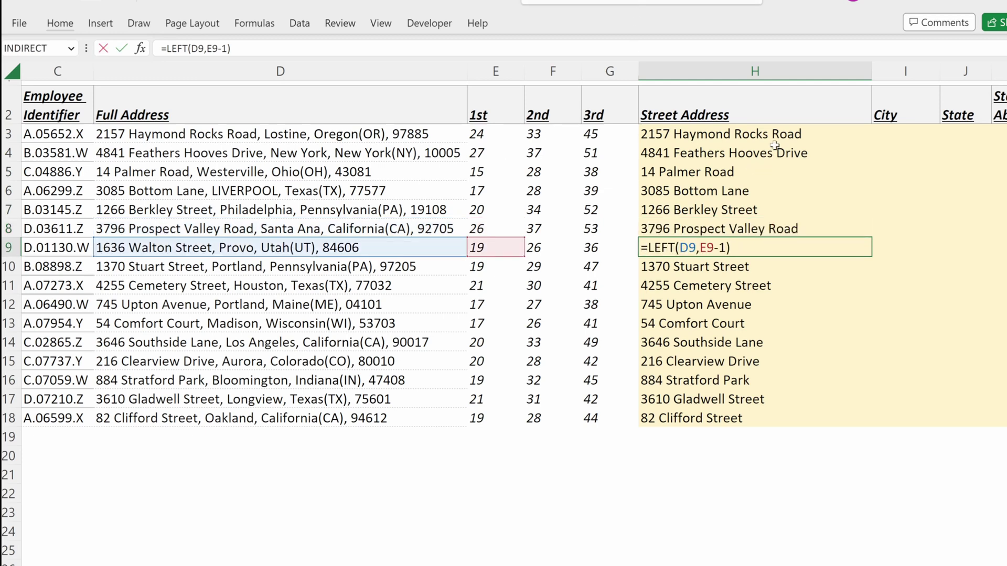
Enter =MID(D3,E3+2,F3-E3-2) in I3, returning Lostine
{"action": "left_click", "coordinate": [857, 136]}
{"action": "type", "text": "="}
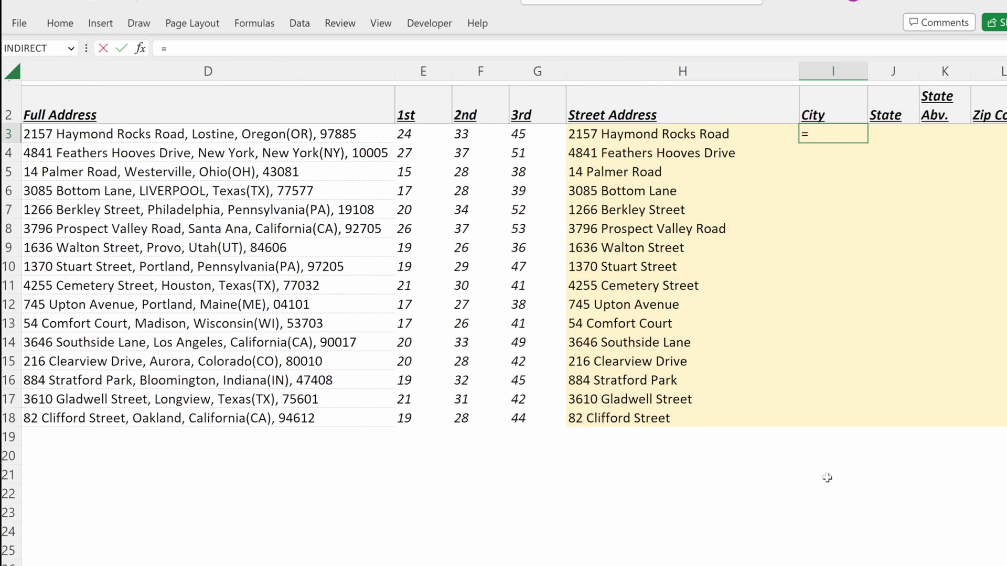
{"action": "type", "text": "mi"}
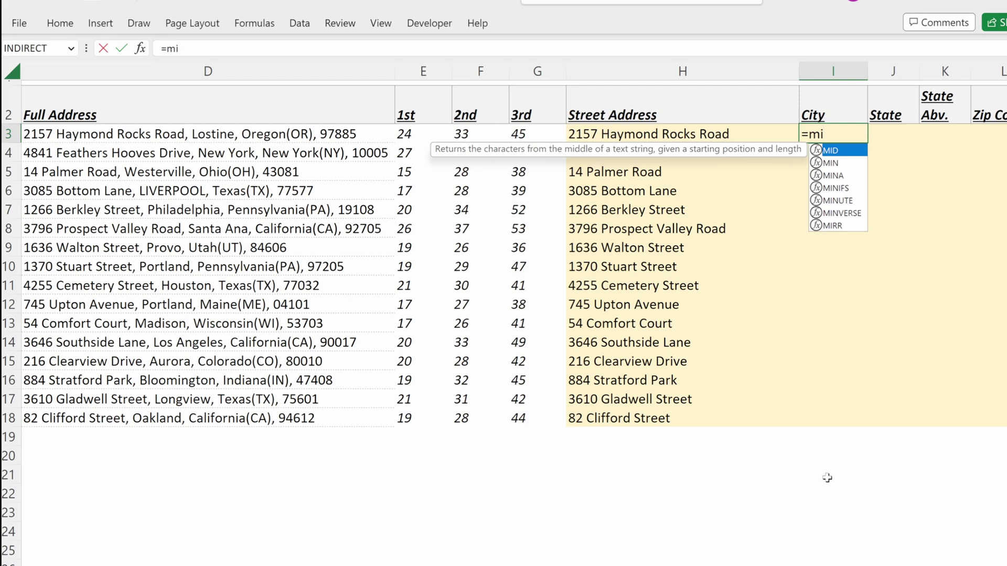
{"action": "key", "text": "Tab"}
{"action": "key", "text": "Left"}
{"action": "key", "text": "Left"}
{"action": "key", "text": "Left"}
{"action": "key", "text": "Left"}
{"action": "key", "text": "Left"}
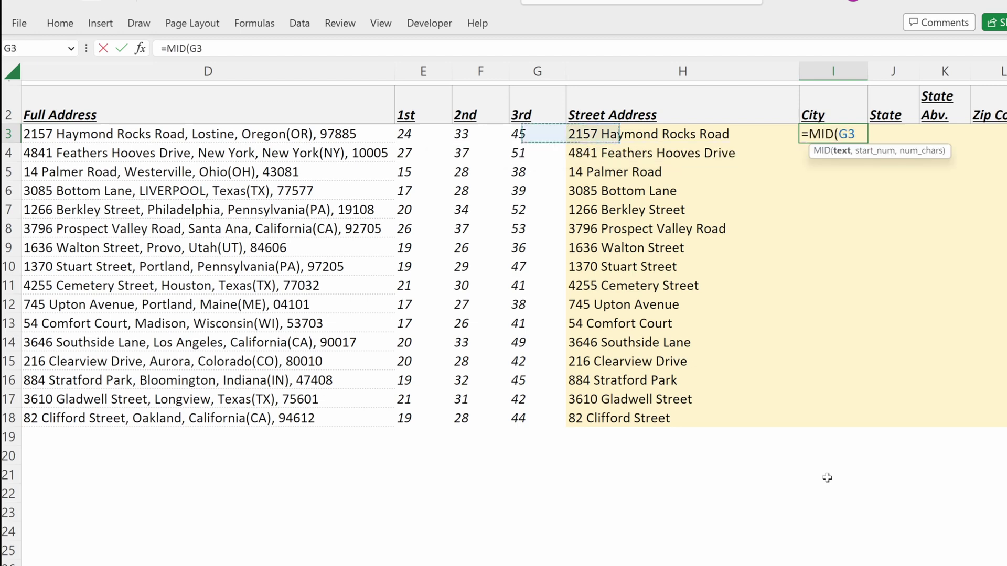
{"action": "type", "text": ","}
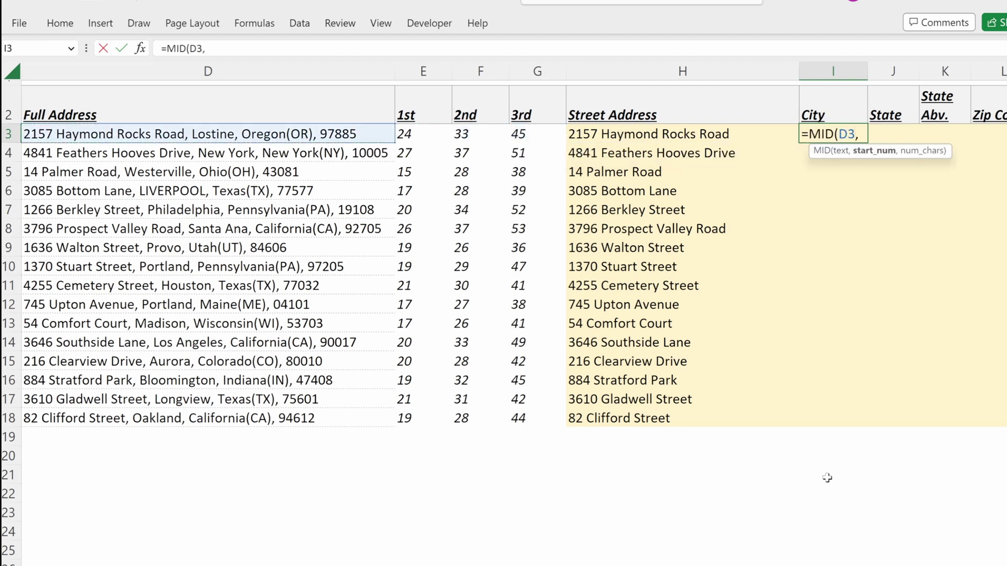
{"action": "key", "text": "Left"}
{"action": "key", "text": "Left"}
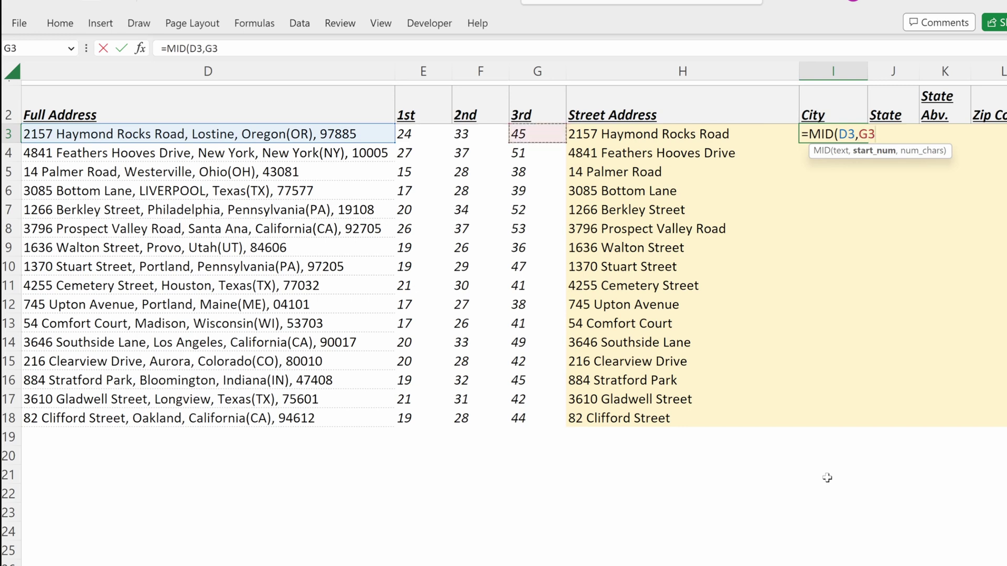
{"action": "key", "text": "Left"}
{"action": "key", "text": "Left"}
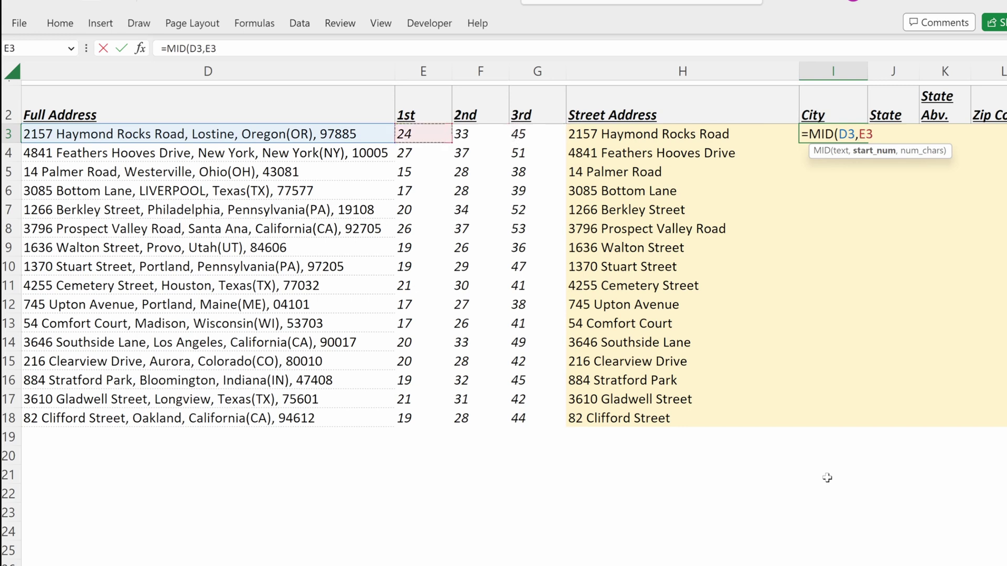
{"action": "type", "text": "+2"}
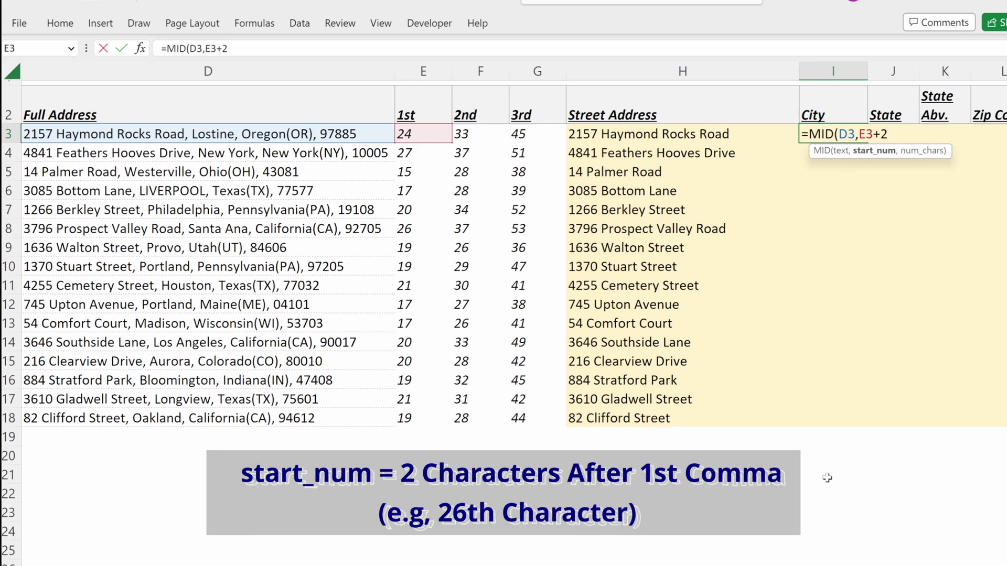
{"action": "type", "text": ","}
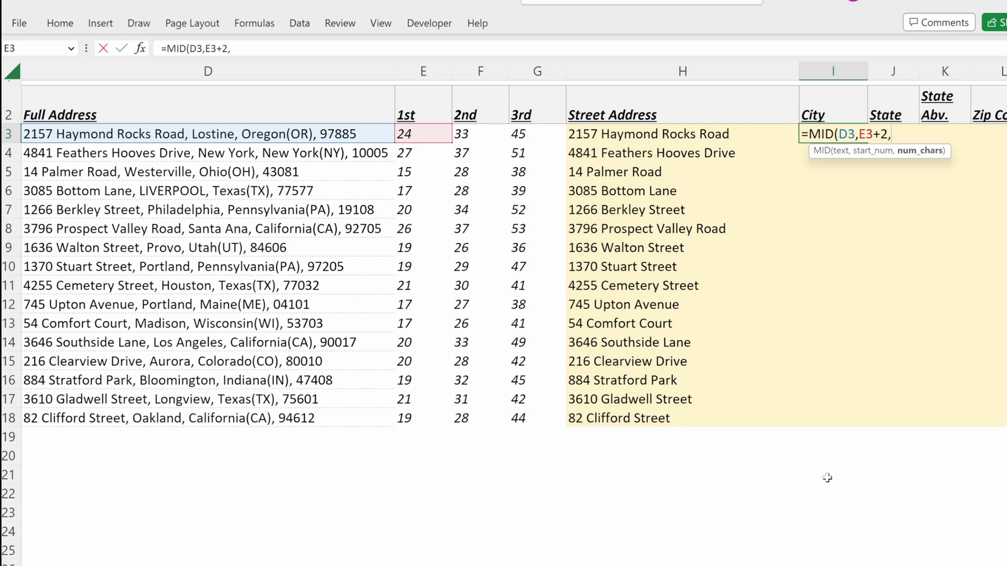
{"action": "key", "text": "Left"}
{"action": "key", "text": "Left"}
{"action": "key", "text": "Left"}
{"action": "type", "text": "-"}
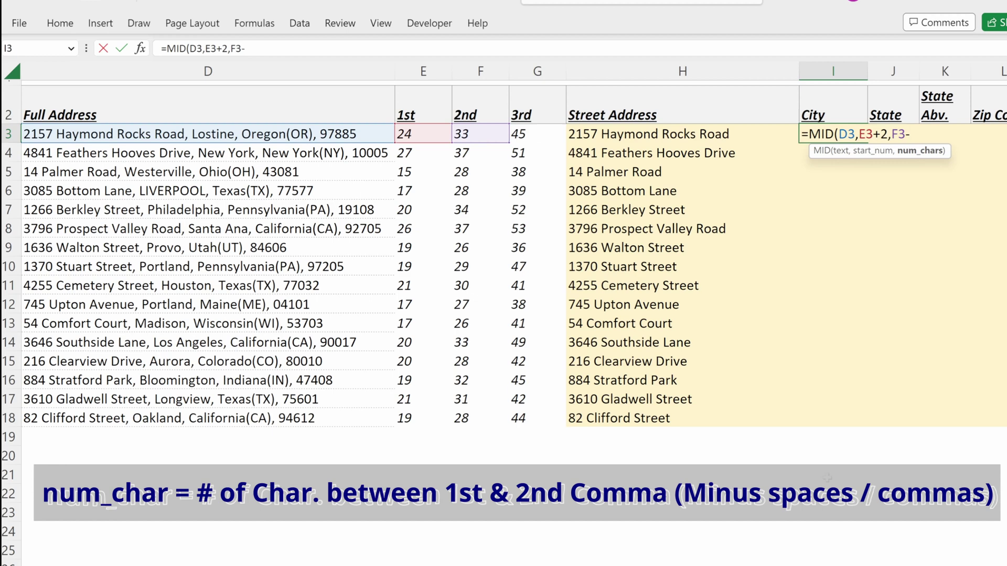
{"action": "key", "text": "Left"}
{"action": "key", "text": "Left"}
{"action": "key", "text": "Left"}
{"action": "key", "text": "Left"}
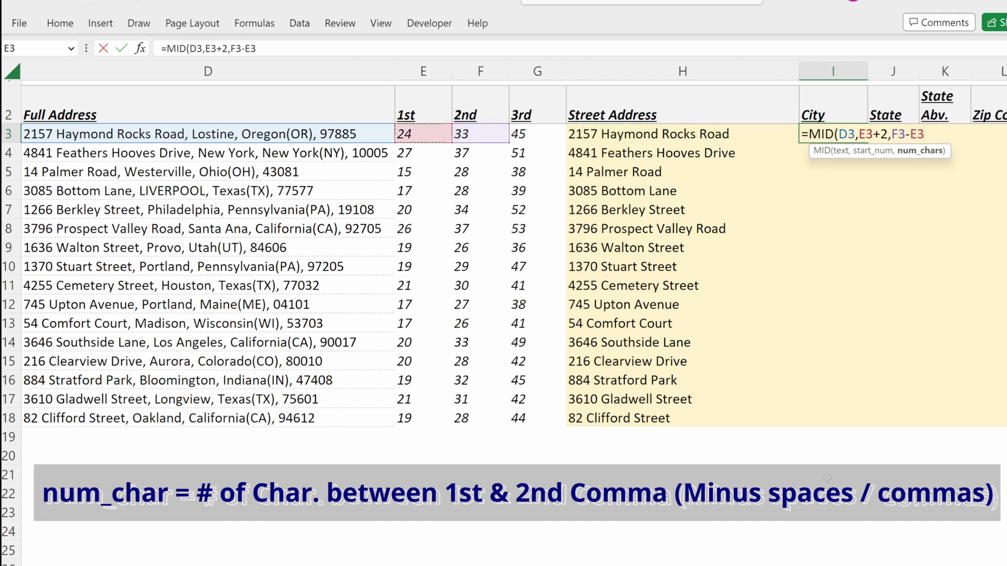
{"action": "type", "text": "-)2"}
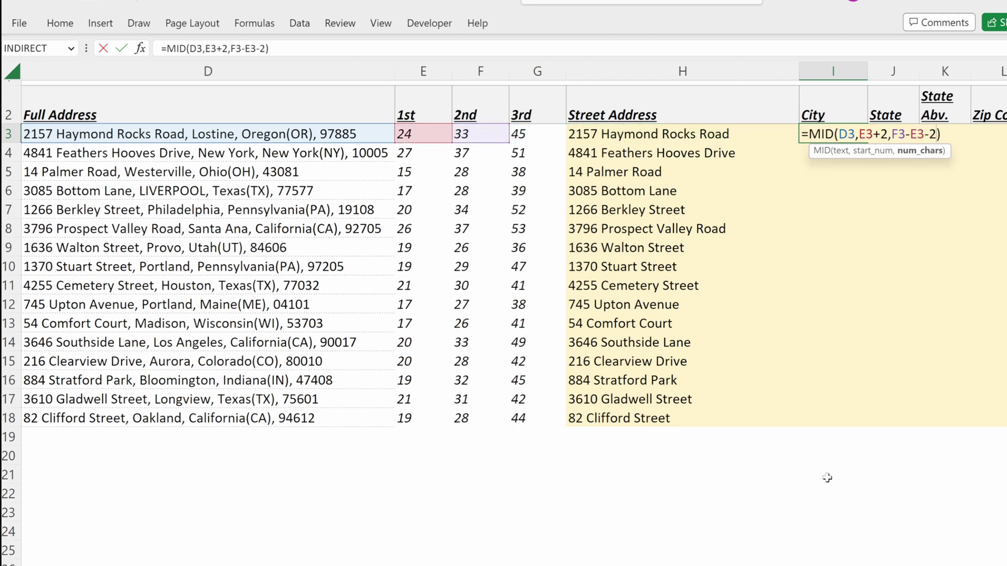
{"action": "key", "text": "Return"}
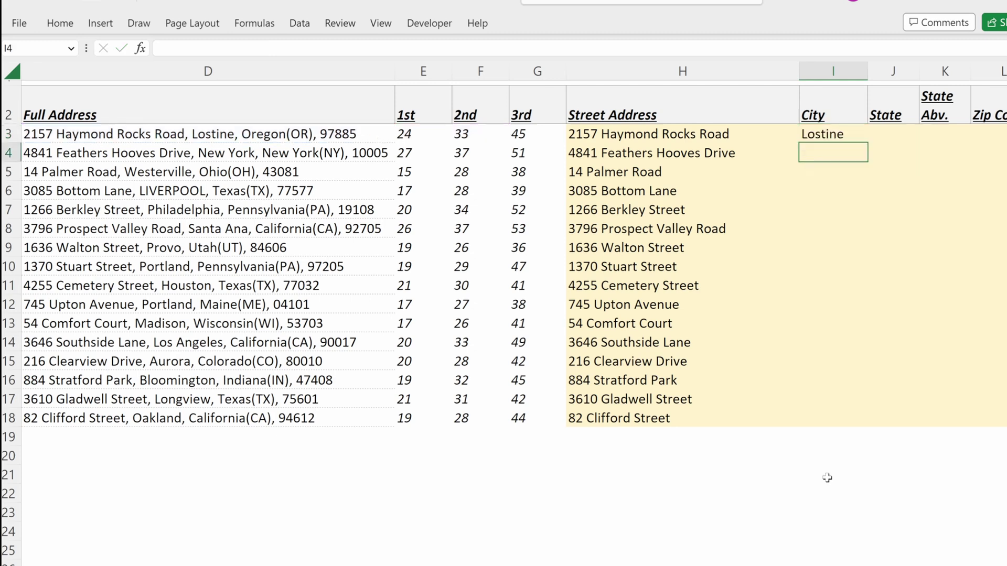
Fill the City formula down to I18 and check the row 4 copy
{"action": "key", "text": "Up"}
{"action": "key", "text": "Down"}
{"action": "key", "text": "F2"}
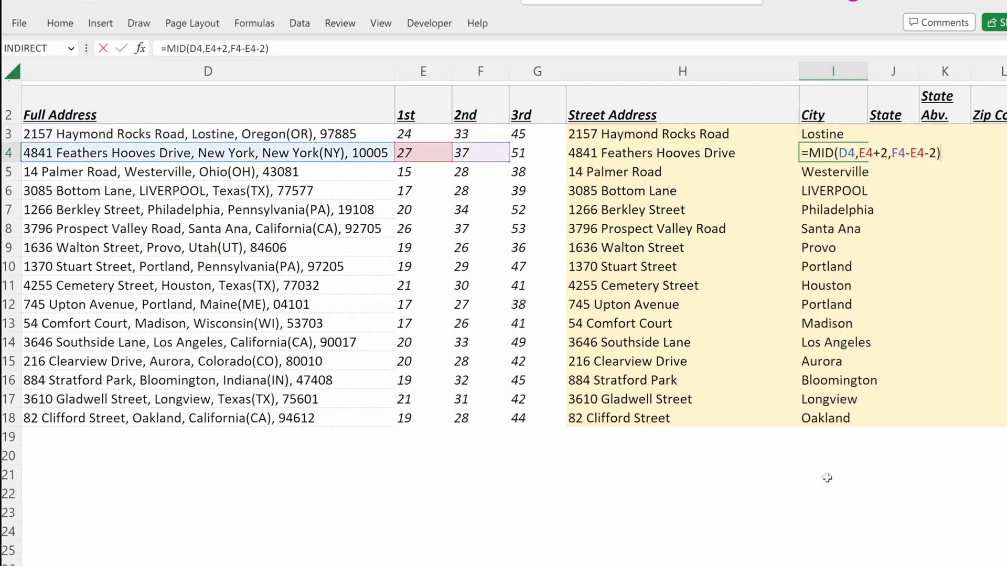
{"action": "key", "text": "Return"}
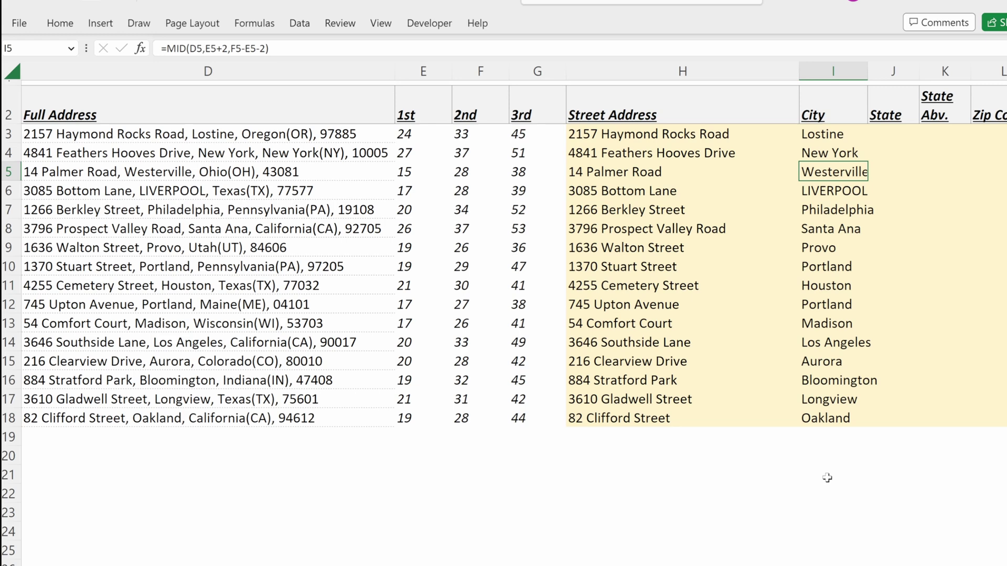
{"action": "key", "text": "Right"}
{"action": "key", "text": "Up"}
{"action": "key", "text": "Up"}
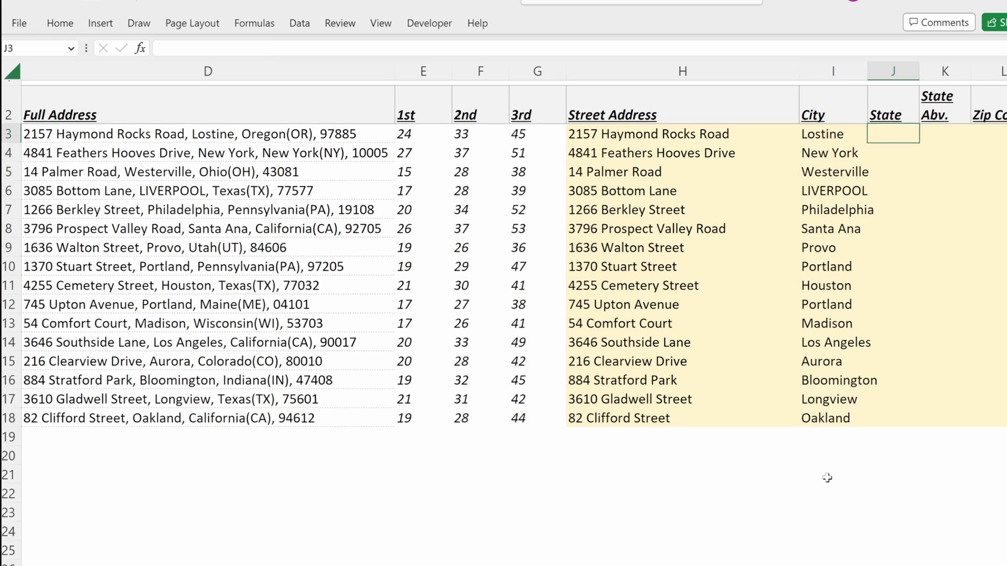
Start the State formula in J3 as MID of D3 beginning two characters past F3's comma
{"action": "type", "text": "=mi"}
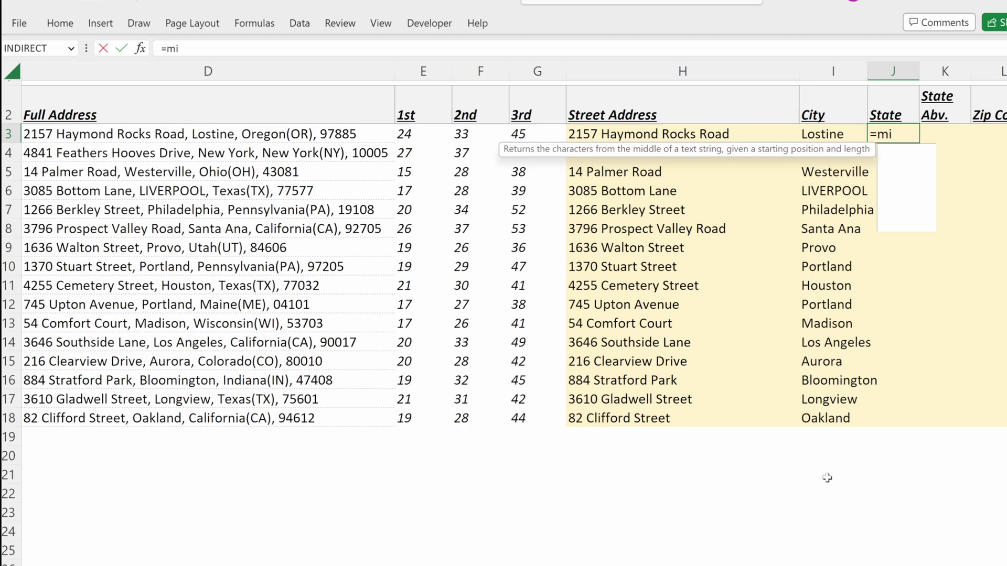
{"action": "key", "text": "Tab"}
{"action": "key", "text": "Left"}
{"action": "key", "text": "Left"}
{"action": "key", "text": "Left"}
{"action": "key", "text": "Left"}
{"action": "key", "text": "Left"}
{"action": "key", "text": "Left"}
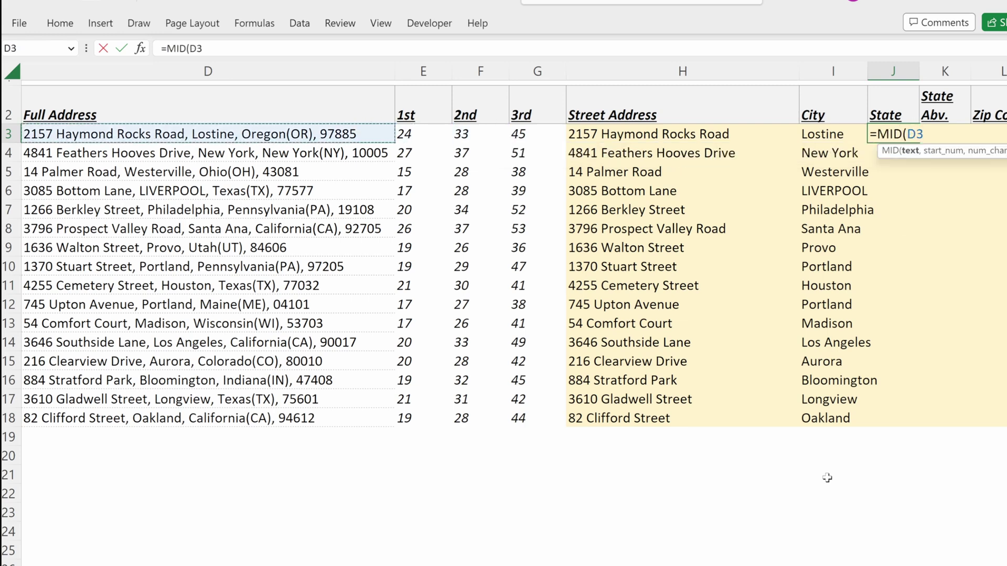
{"action": "type", "text": ","}
{"action": "key", "text": "Left"}
{"action": "key", "text": "Left"}
{"action": "key", "text": "Left"}
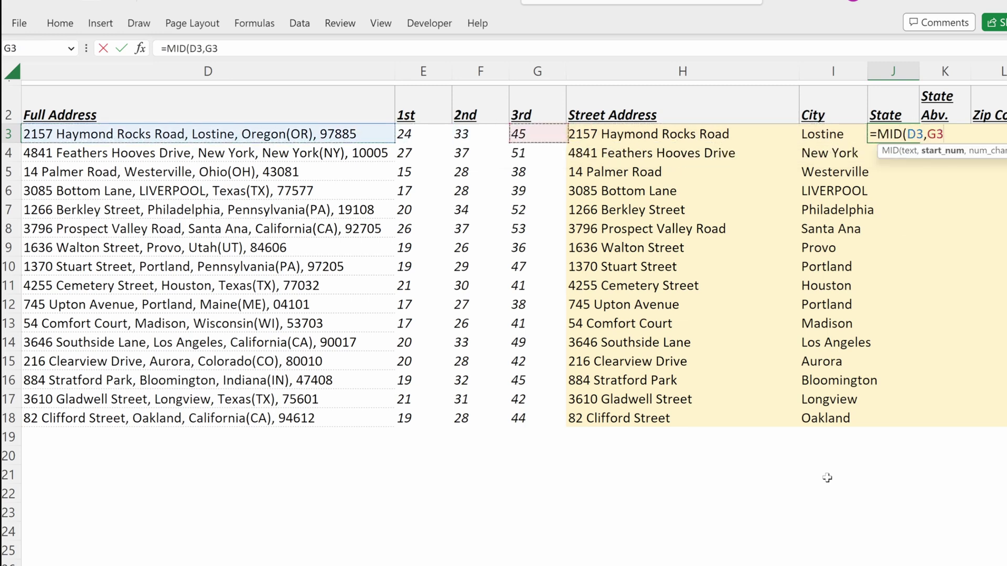
{"action": "key", "text": "Left"}
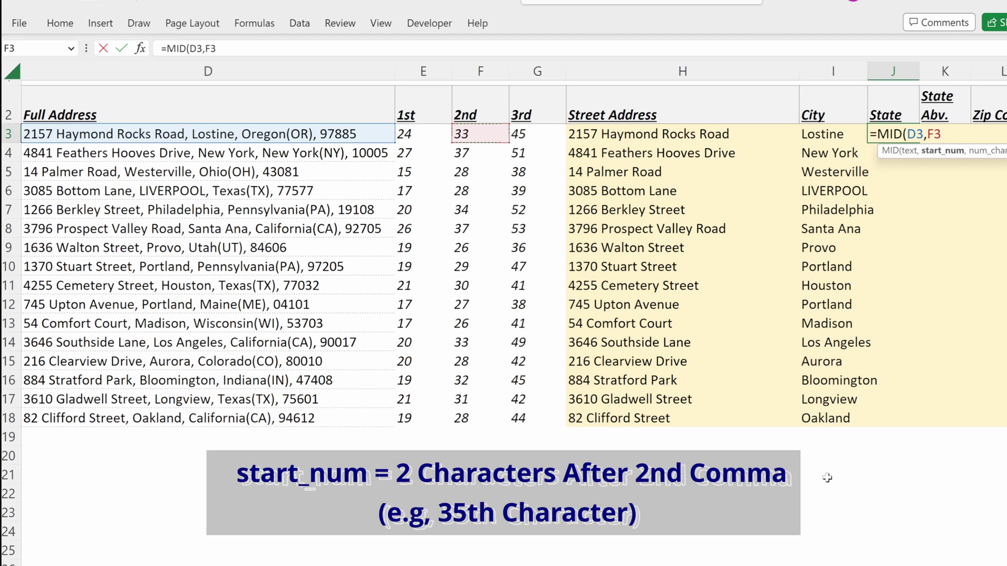
{"action": "type", "text": "+2,"}
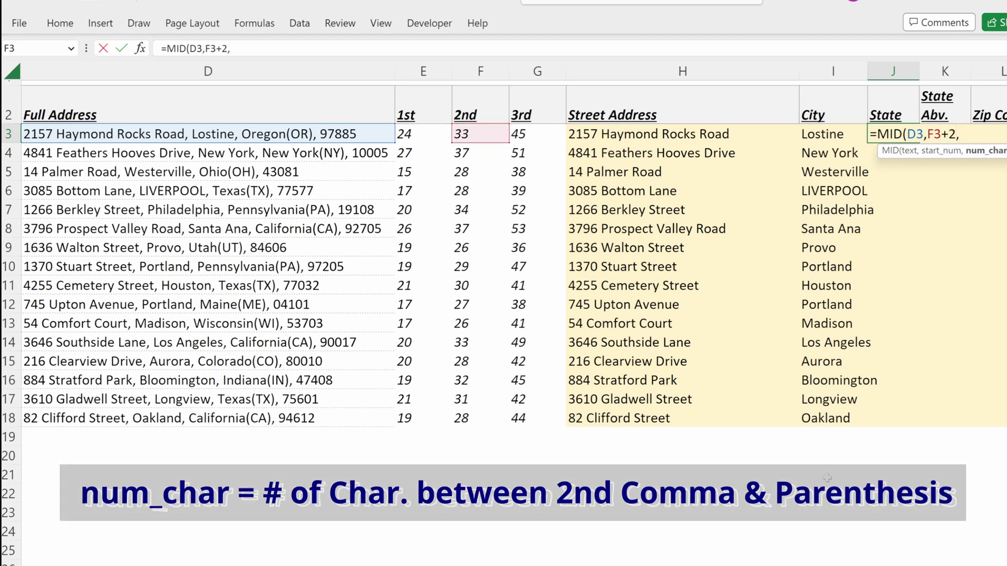
{"action": "type", "text": "sea"}
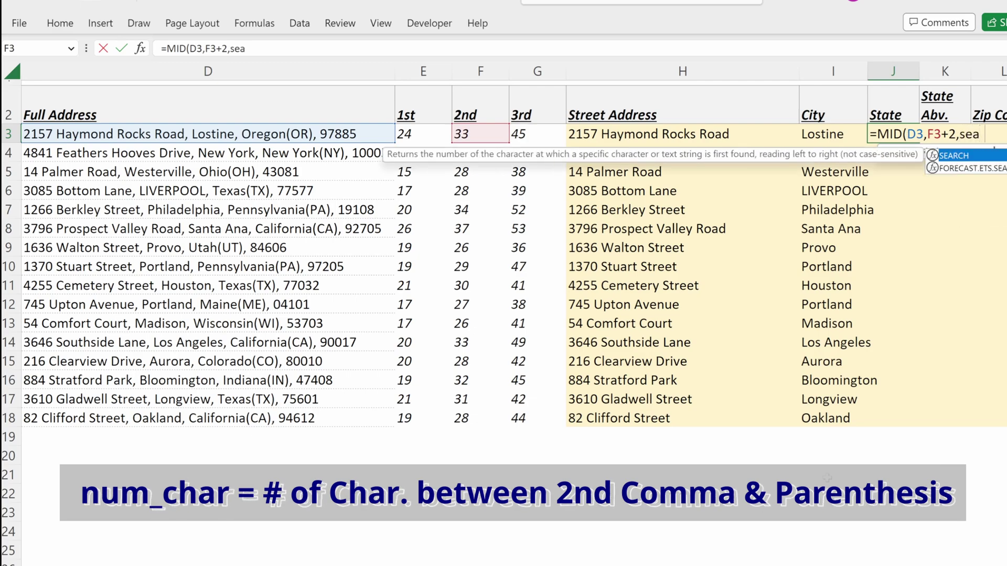
Complete the length as SEARCH("(",D3)-F3-2 and enter it, returning Oregon
{"action": "key", "text": "Tab"}
{"action": "type", "text": "\"(\""}
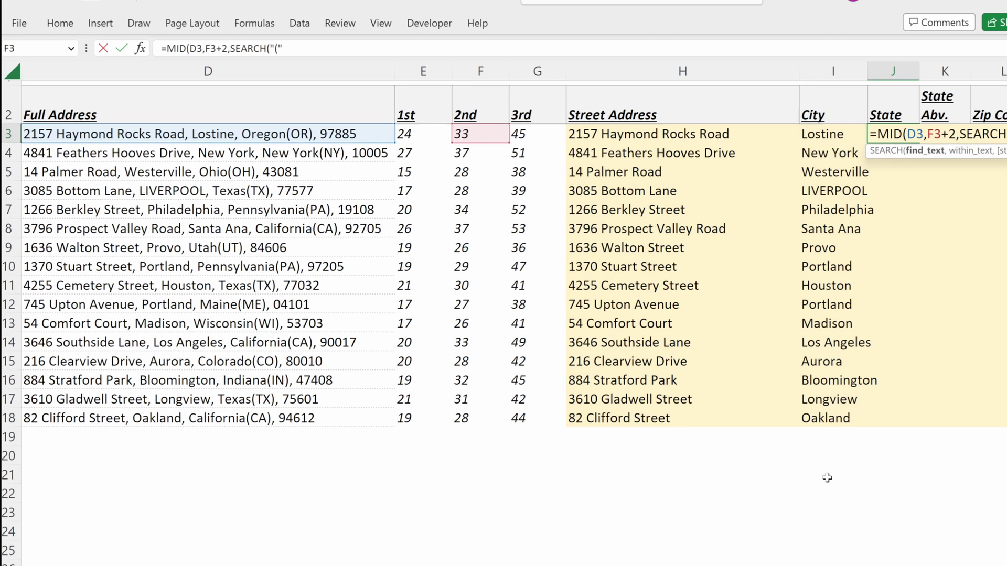
{"action": "type", "text": ","}
{"action": "key", "text": "Left"}
{"action": "key", "text": "Left"}
{"action": "key", "text": "Left"}
{"action": "key", "text": "Left"}
{"action": "key", "text": "Left"}
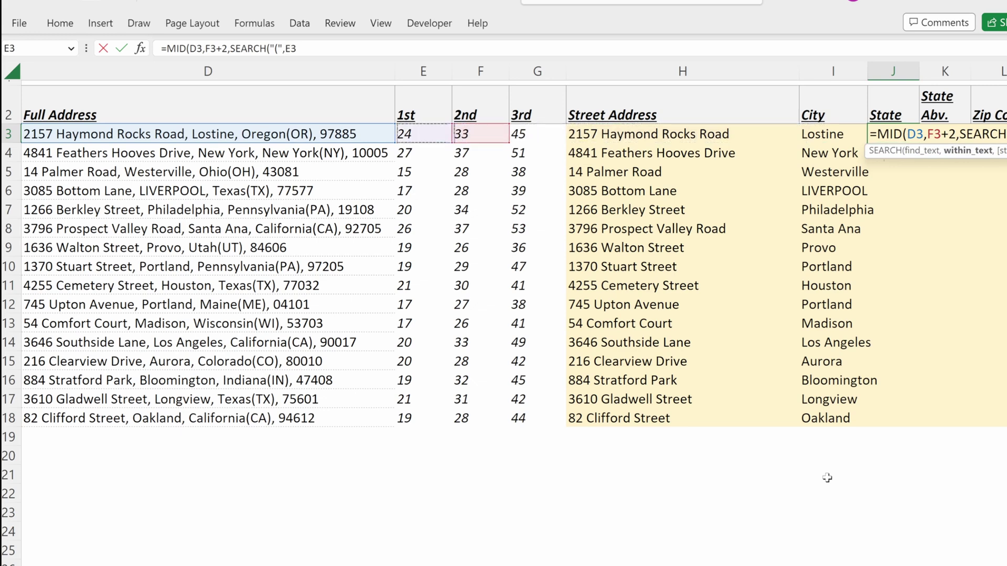
{"action": "key", "text": "Left"}
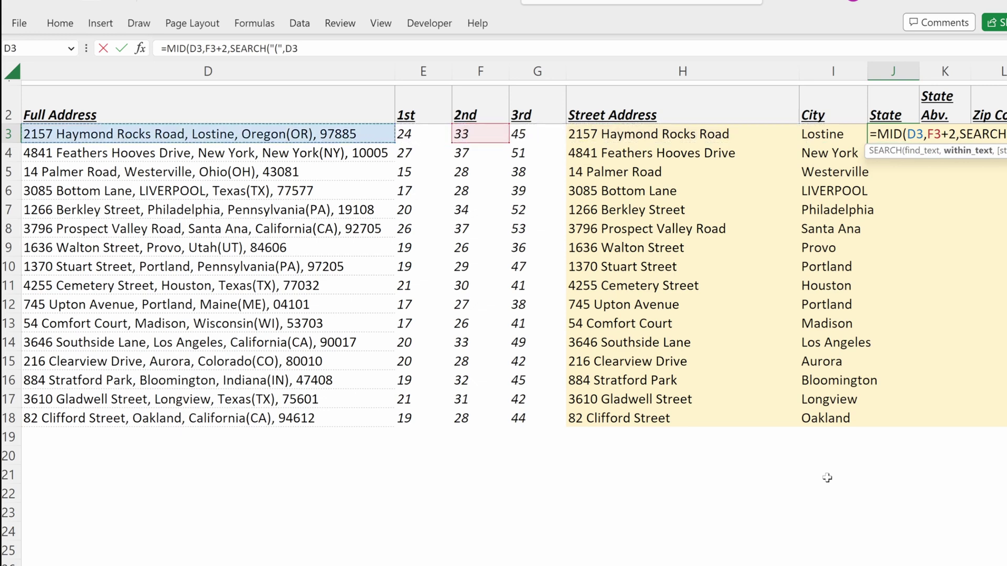
{"action": "type", "text": ")-"}
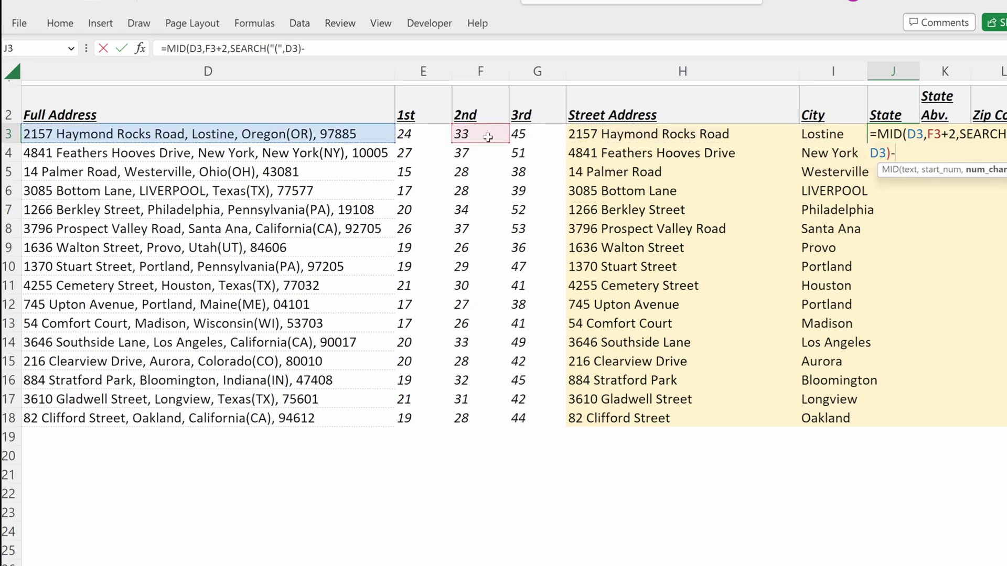
{"action": "left_click", "coordinate": [487, 137]}
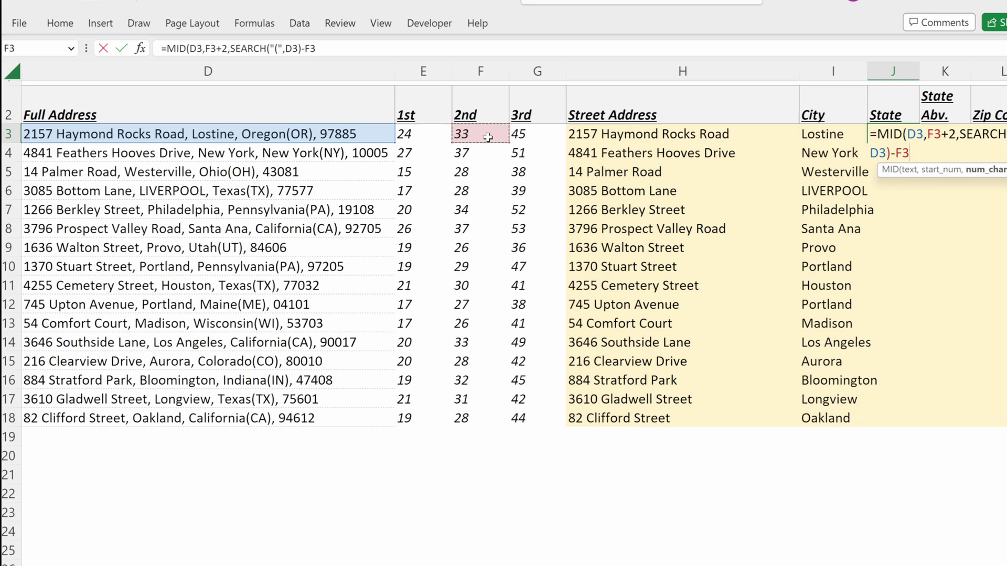
{"action": "type", "text": "-2)"}
{"action": "key", "text": "Return"}
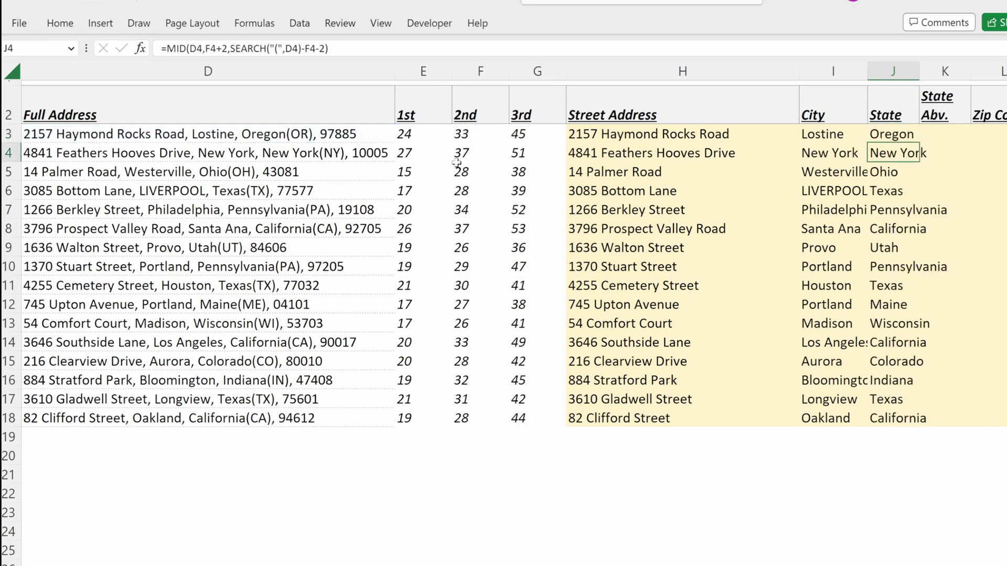
Fill the State formula down to J18 and check the row 10 copy
{"action": "key", "text": "Down"}
{"action": "key", "text": "Down"}
{"action": "key", "text": "Down"}
{"action": "key", "text": "Down"}
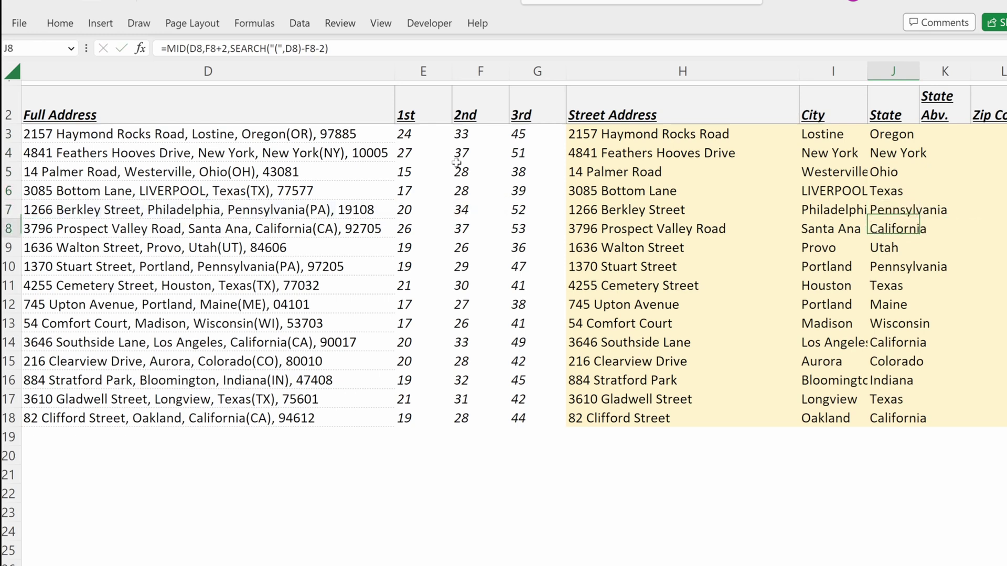
{"action": "key", "text": "Down"}
{"action": "key", "text": "Down"}
{"action": "key", "text": "F2"}
{"action": "key", "text": "Escape"}
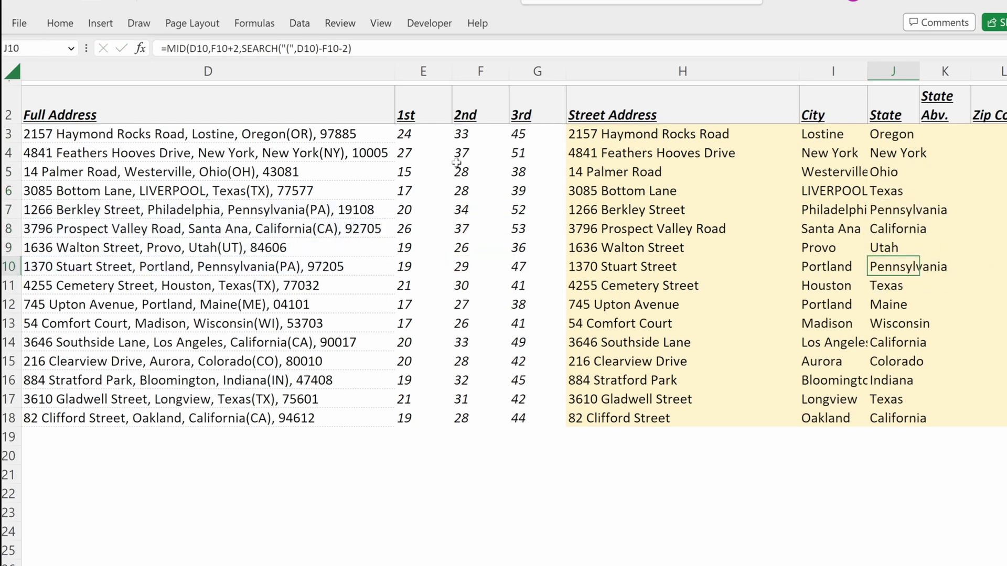
{"action": "key", "text": "ctrl+Up"}
{"action": "key", "text": "Right"}
{"action": "key", "text": "Down"}
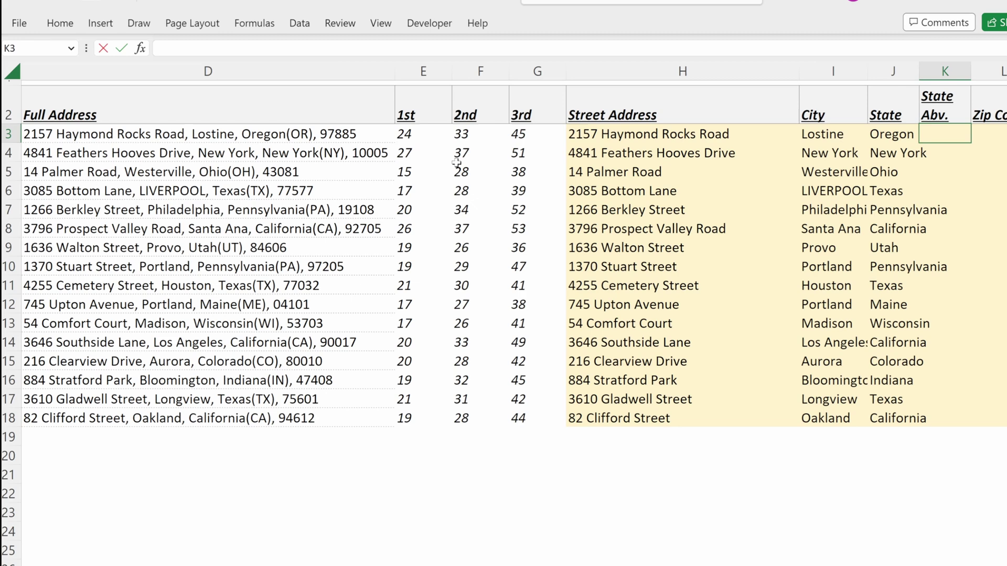
Enter =MID(D3,SEARCH("(",D3)+1,2) into K3:K18 at once with Ctrl+Enter
{"action": "type", "text": "=MID("}
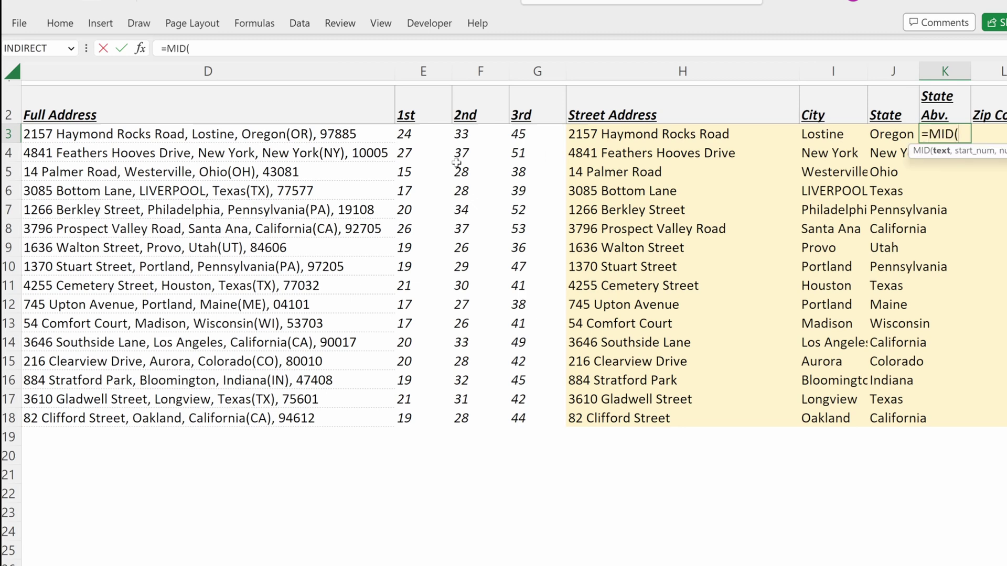
{"action": "key", "text": "Left"}
{"action": "key", "text": "Left"}
{"action": "key", "text": "Left"}
{"action": "key", "text": "Left"}
{"action": "key", "text": "Left"}
{"action": "key", "text": "Left"}
{"action": "key", "text": "Left"}
{"action": "type", "text": ",sear"}
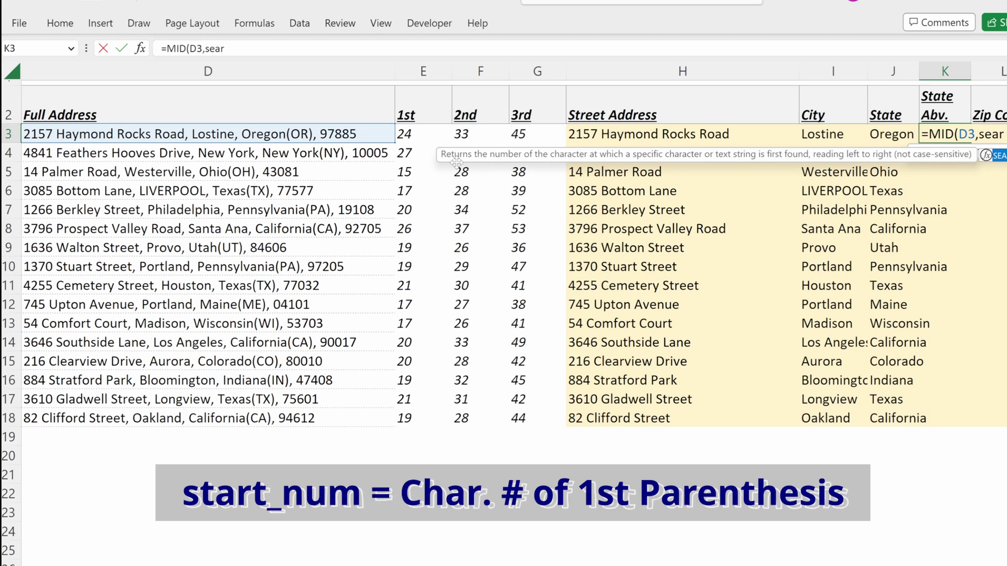
{"action": "key", "text": "Tab"}
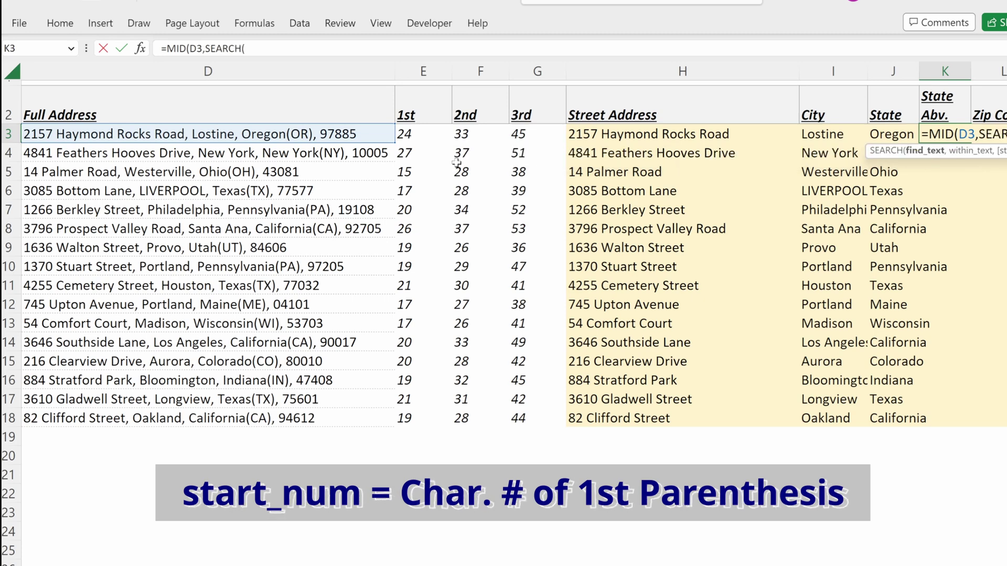
{"action": "type", "text": "\"(\""}
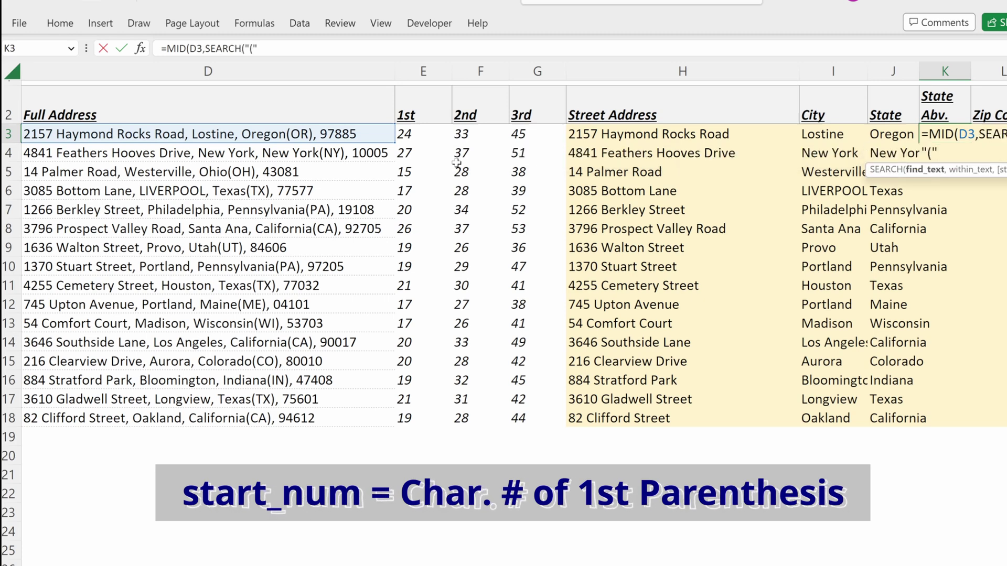
{"action": "type", "text": ","}
{"action": "key", "text": "Left"}
{"action": "key", "text": "Left"}
{"action": "key", "text": "Left"}
{"action": "key", "text": "Left"}
{"action": "key", "text": "Left"}
{"action": "key", "text": "Left"}
{"action": "key", "text": "Left"}
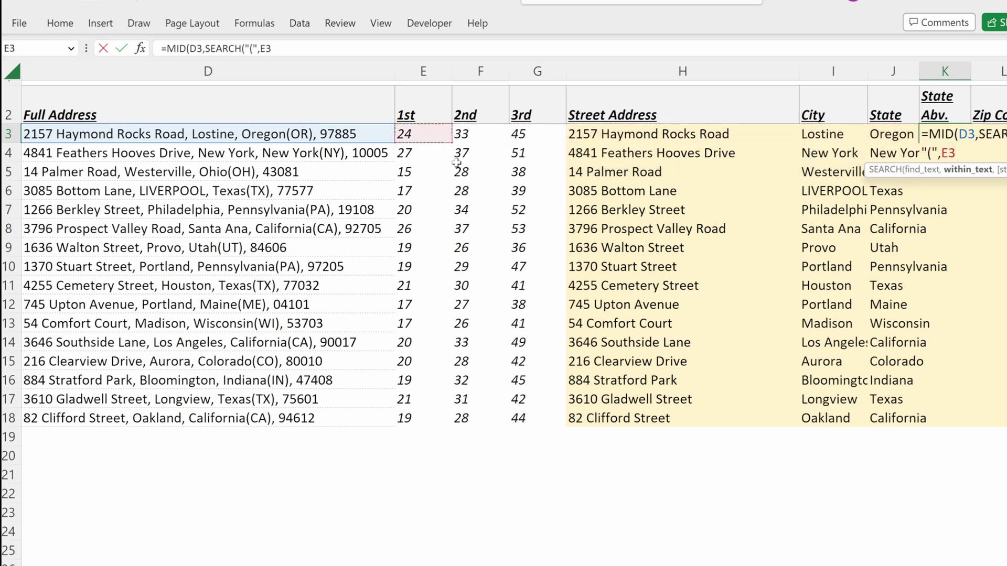
{"action": "type", "text": ")+"}
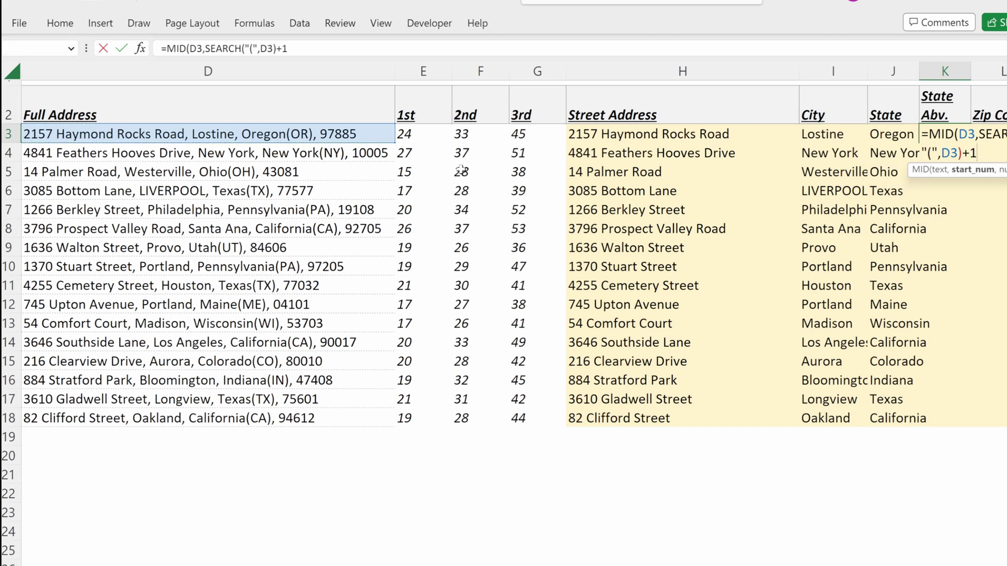
{"action": "type", "text": "1,"}
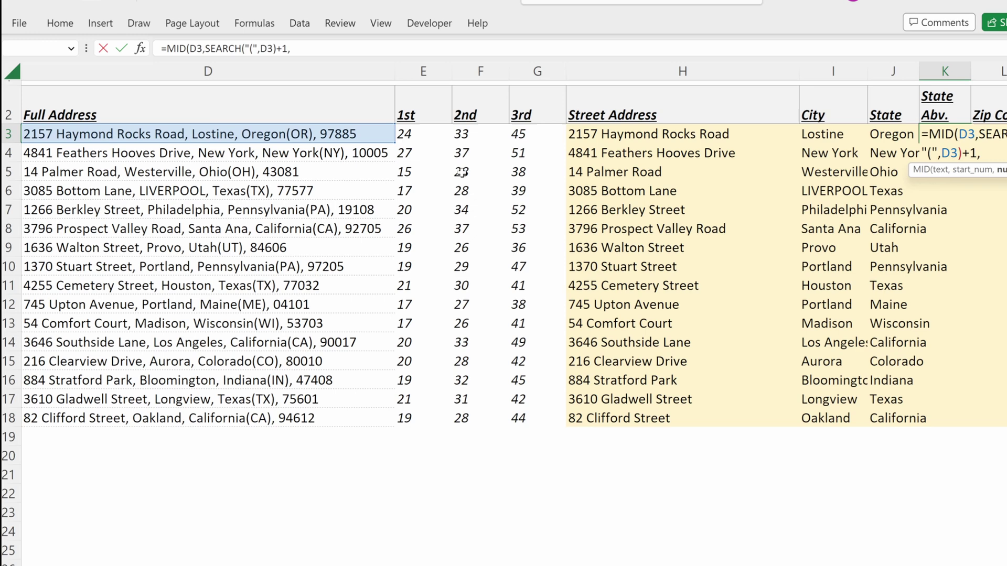
{"action": "type", "text": "2"}
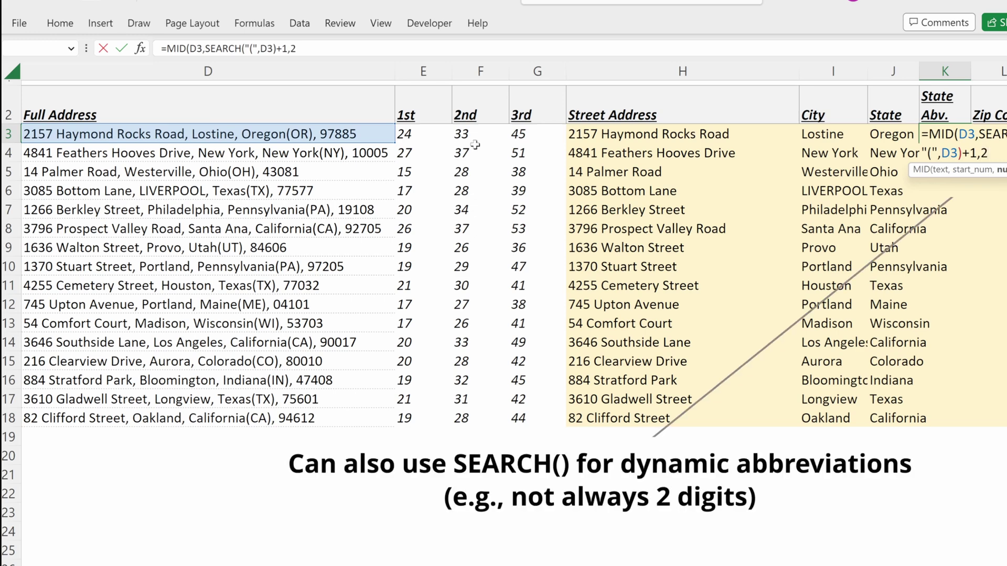
{"action": "type", "text": ")"}
{"action": "key", "text": "ctrl+Return"}
Verify the abbreviation formulas in K18, K17 and K16
{"action": "key", "text": "ctrl+Down"}
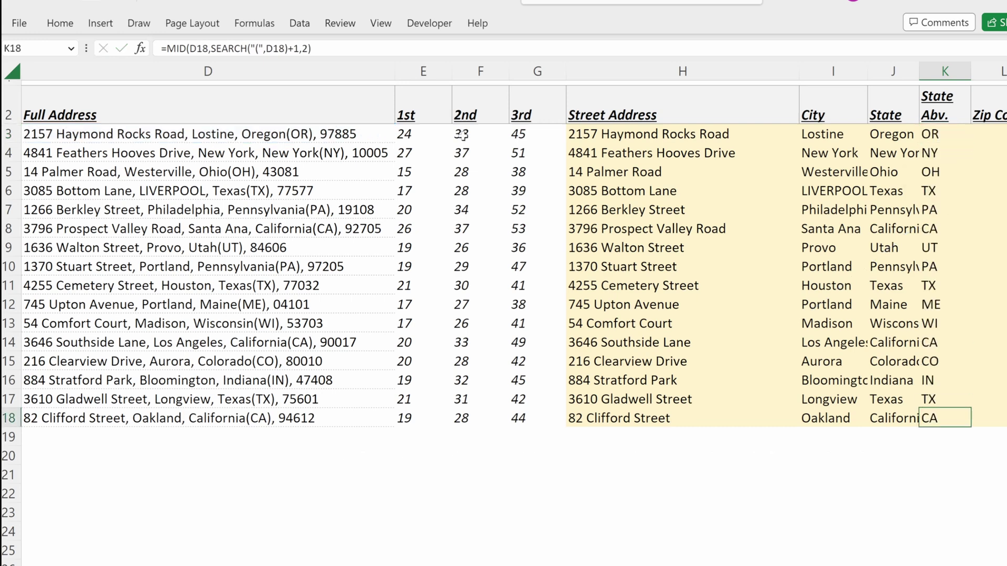
{"action": "key", "text": "F2"}
{"action": "key", "text": "Escape"}
{"action": "key", "text": "Up"}
{"action": "key", "text": "F2"}
{"action": "key", "text": "Escape"}
{"action": "key", "text": "Up"}
{"action": "key", "text": "F2"}
{"action": "key", "text": "Escape"}
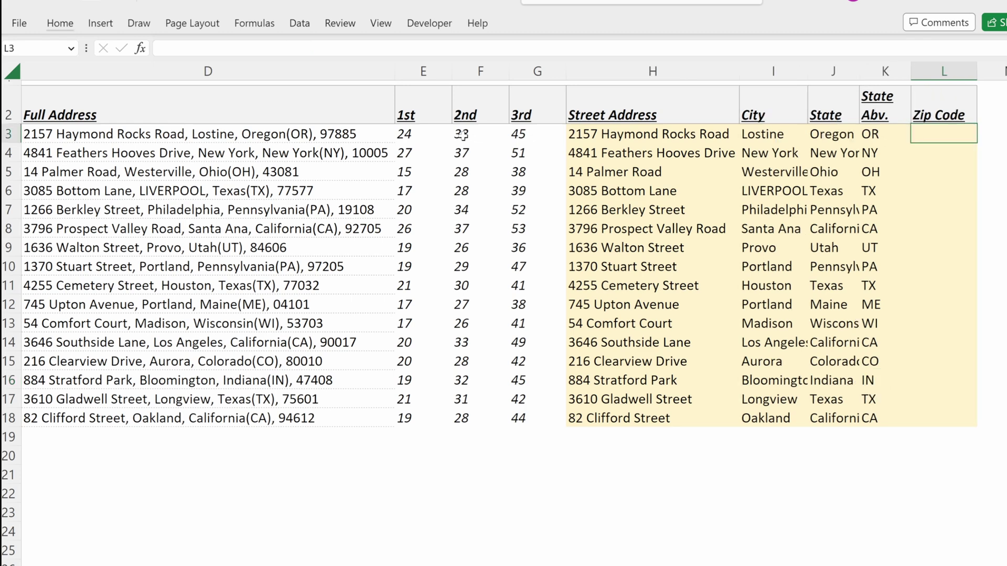
Enter =MID(D3,G3+2,255) in L3 and copy it down to L18
{"action": "type", "text": "=mid"}
{"action": "key", "text": "Tab"}
{"action": "key", "text": "Left"}
{"action": "key", "text": "Left"}
{"action": "key", "text": "Left"}
{"action": "key", "text": "Left"}
{"action": "key", "text": "Left"}
{"action": "key", "text": "Left"}
{"action": "key", "text": "Left"}
{"action": "key", "text": "Left"}
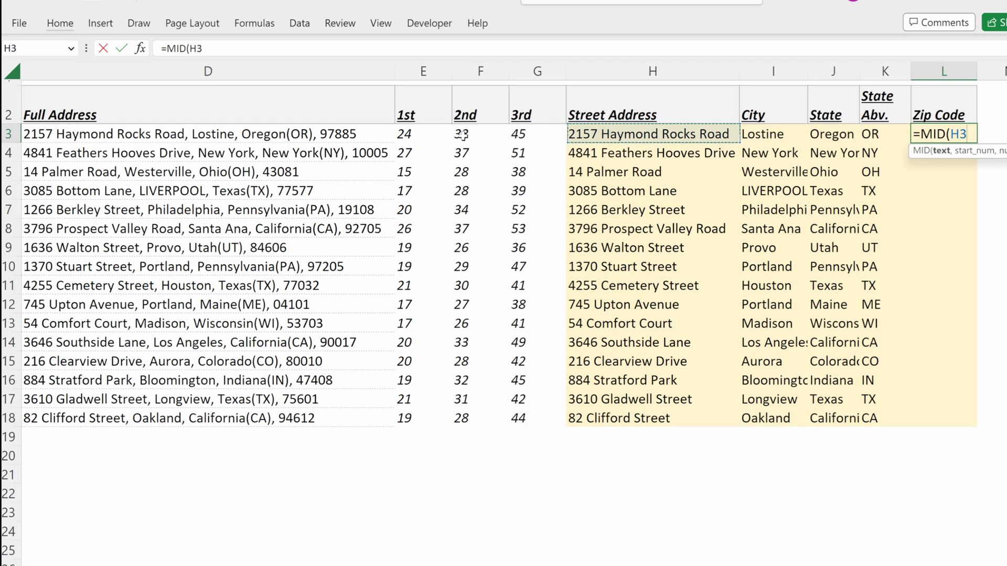
{"action": "type", "text": ","}
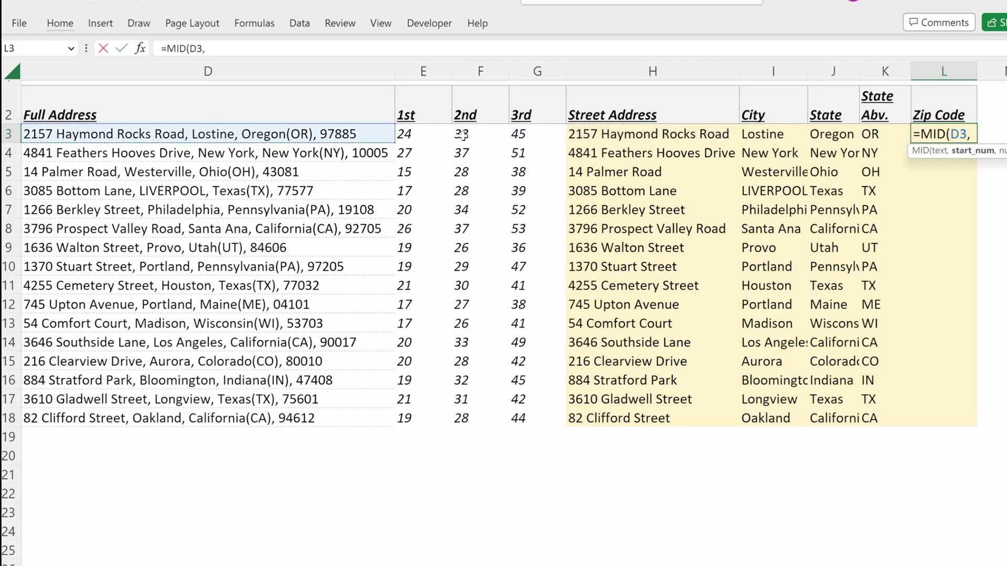
{"action": "key", "text": "Left"}
{"action": "key", "text": "Left"}
{"action": "key", "text": "Left"}
{"action": "key", "text": "Left"}
{"action": "key", "text": "Left"}
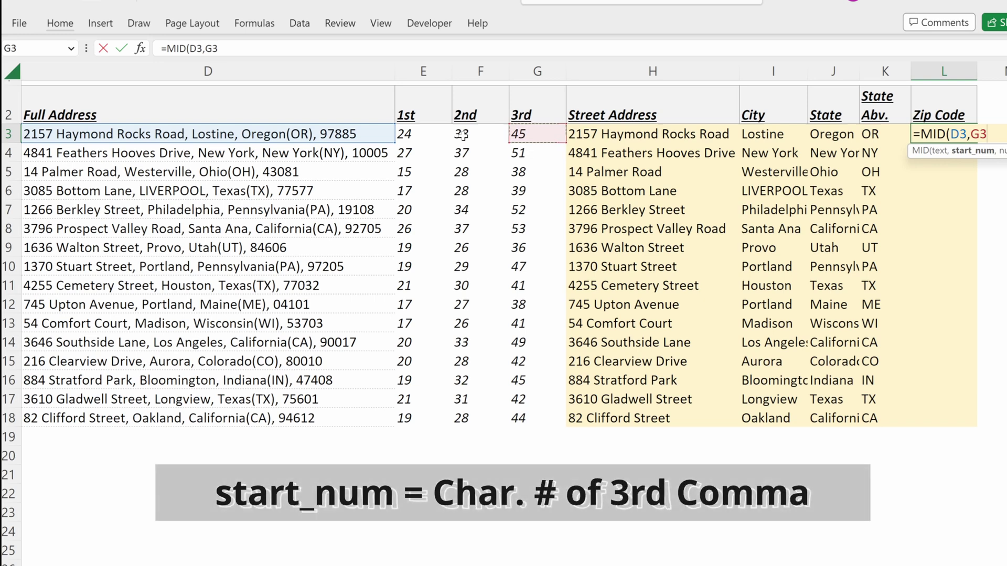
{"action": "type", "text": "+2,"}
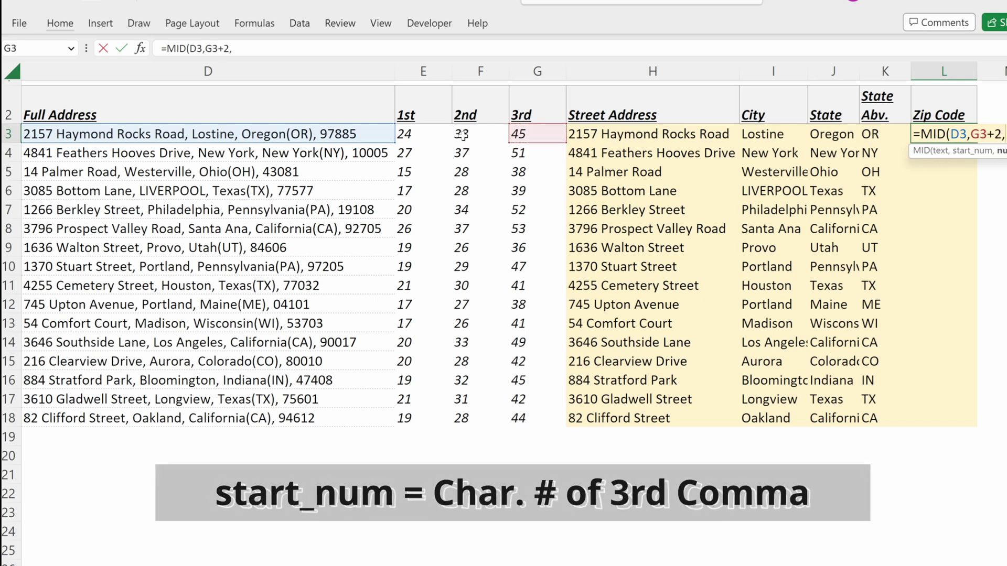
{"action": "type", "text": "255"}
{"action": "key", "text": "Return"}
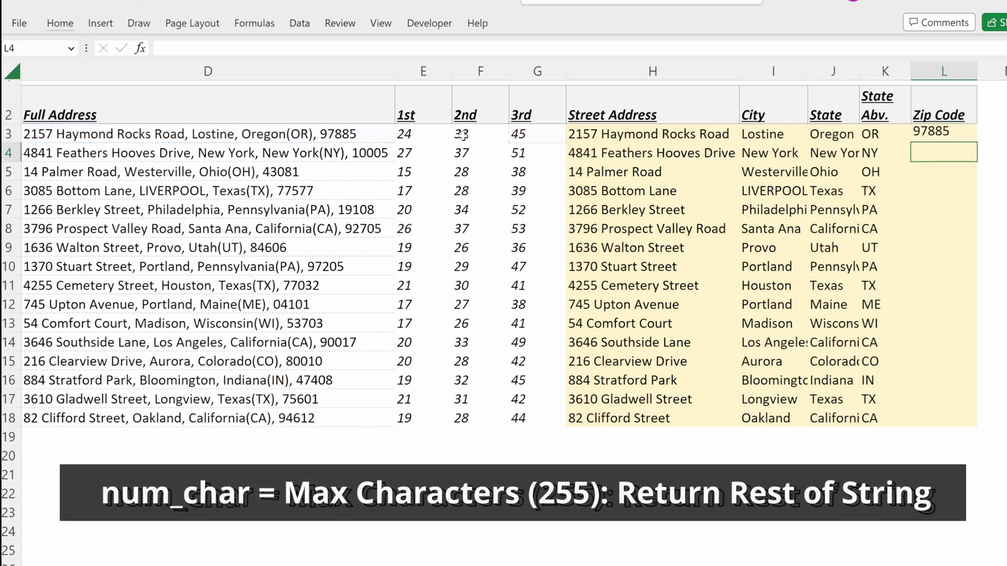
{"action": "left_click", "coordinate": [943, 134]}
{"action": "double_click", "coordinate": [976, 142]}
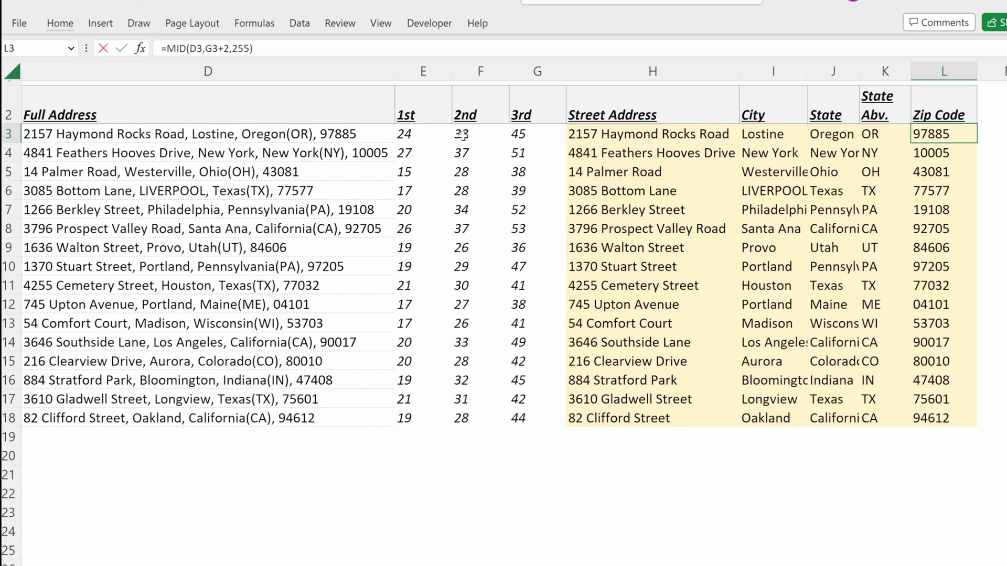
Replace the zip formula with =RIGHT(D3,5) and fill it down to L18
{"action": "type", "text": "=right"}
{"action": "key", "text": "Tab"}
{"action": "key", "text": "Left"}
{"action": "key", "text": "Left"}
{"action": "key", "text": "Left"}
{"action": "key", "text": "Left"}
{"action": "key", "text": "Left"}
{"action": "key", "text": "Left"}
{"action": "key", "text": "Left"}
{"action": "key", "text": "Left"}
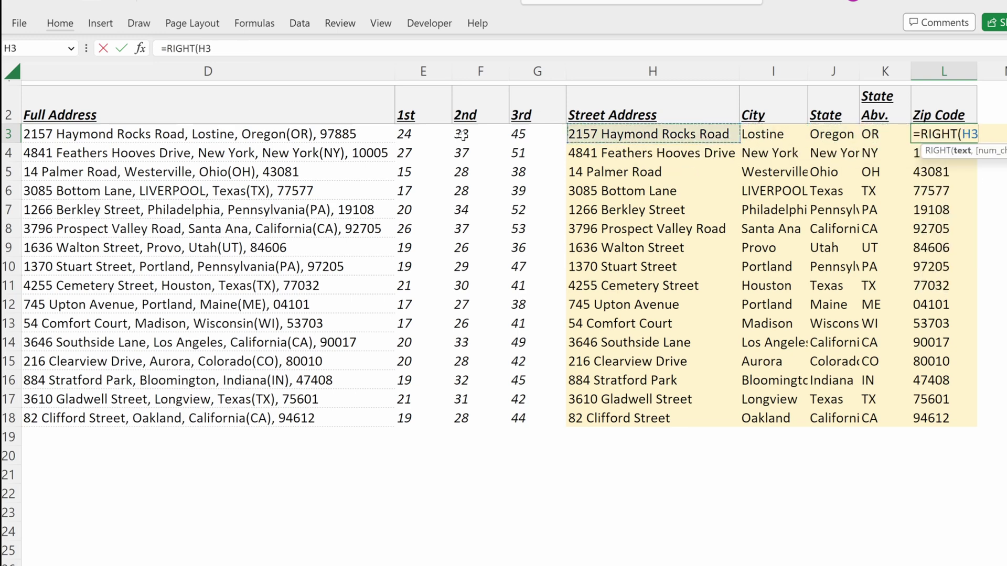
{"action": "type", "text": ",5)"}
{"action": "key", "text": "Return"}
{"action": "key", "text": "Up"}
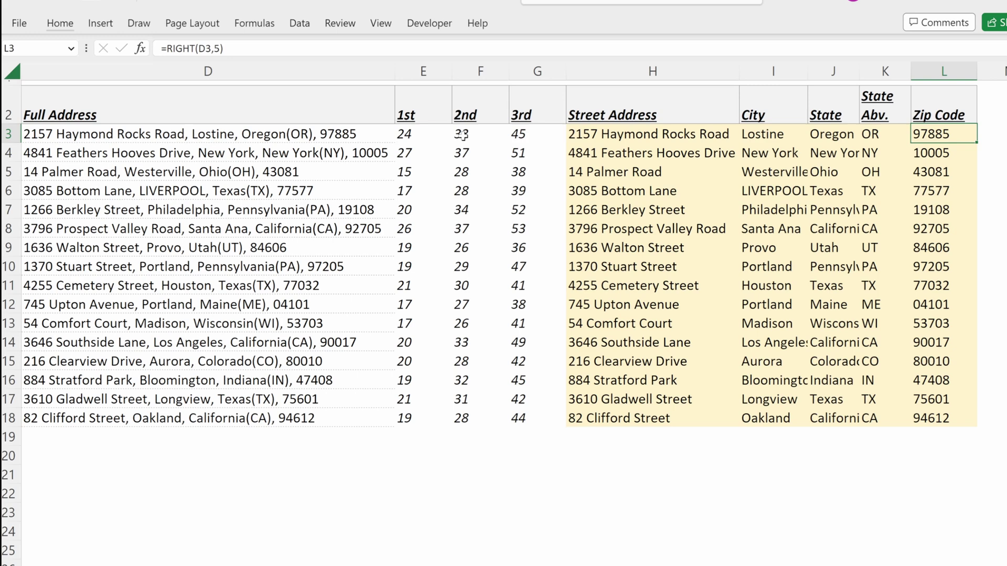
{"action": "key", "text": "ctrl+Down"}
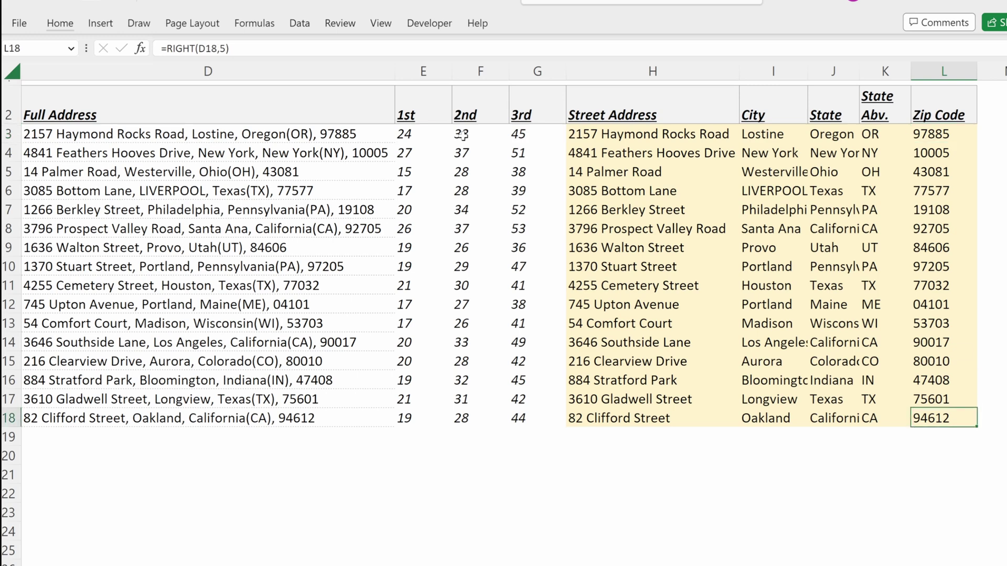
Paste two new addresses as values into D19:D20 below the existing list
{"action": "left_click", "coordinate": [237, 436]}
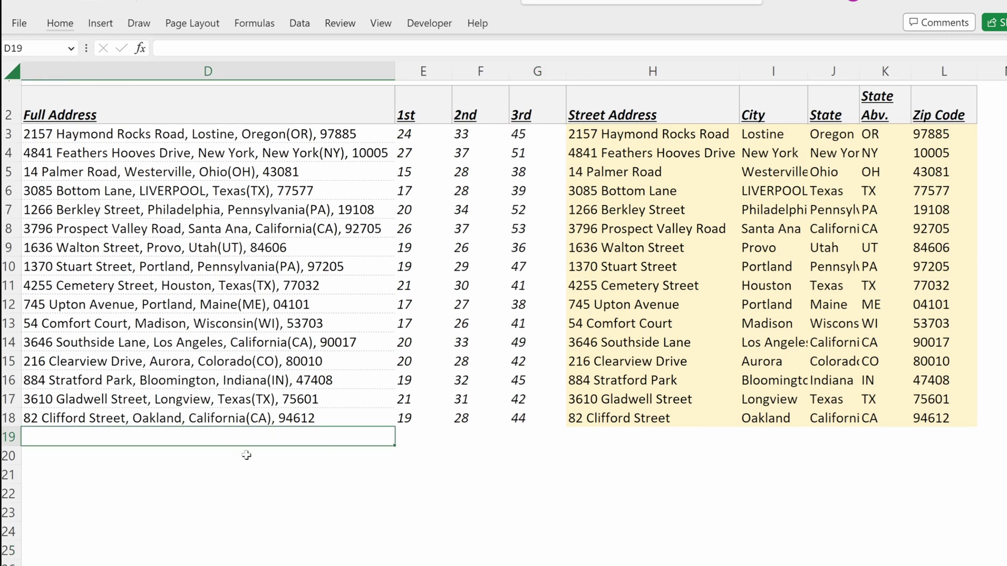
{"action": "key", "text": "ctrl+alt+v"}
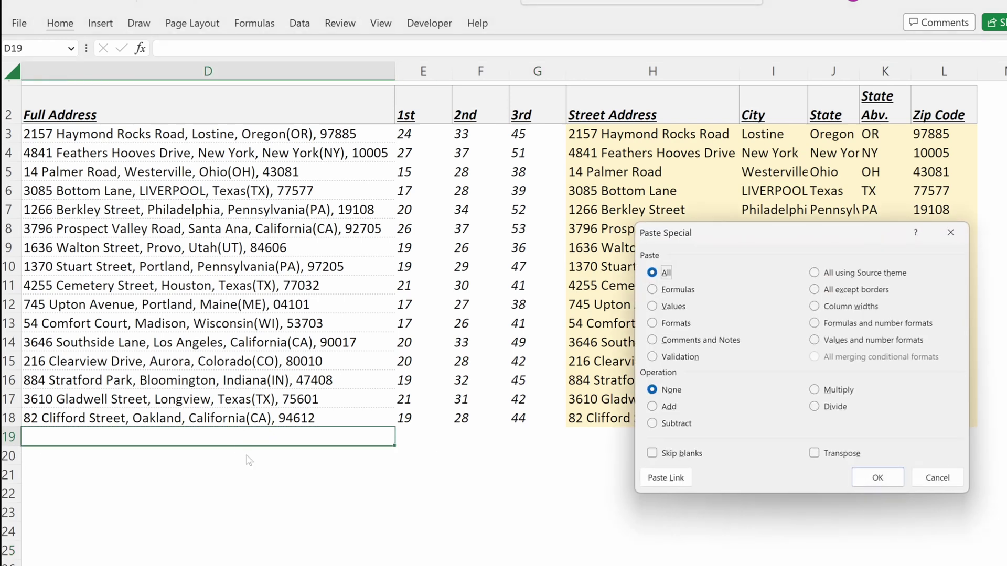
{"action": "key", "text": "v"}
{"action": "key", "text": "Return"}
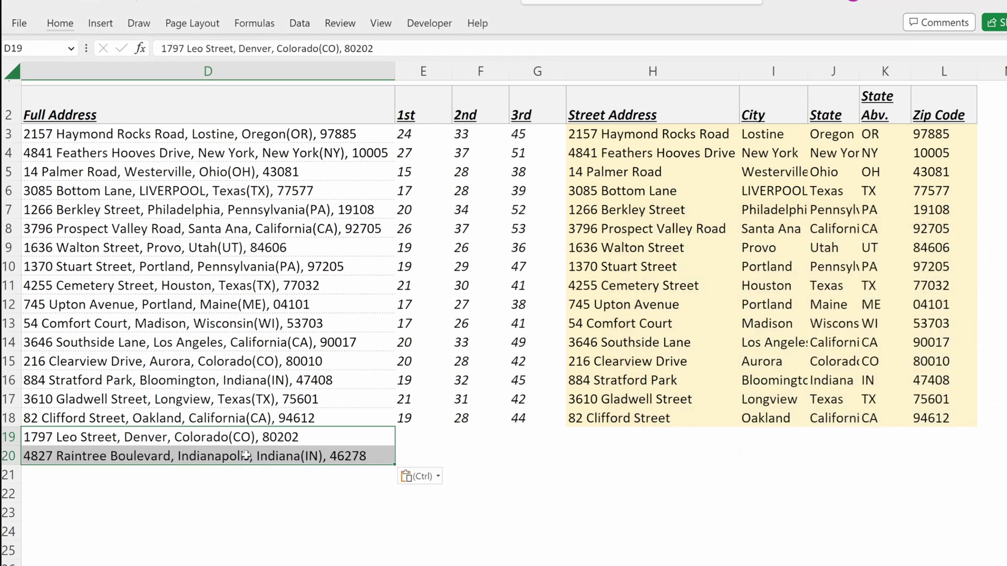
Fill the formulas in E18 through the last split column down into rows 19–20
{"action": "key", "text": "Up"}
{"action": "key", "text": "Right"}
{"action": "key", "text": "ctrl+shift+Right"}
{"action": "key", "text": "shift+Down"}
{"action": "key", "text": "shift+Down"}
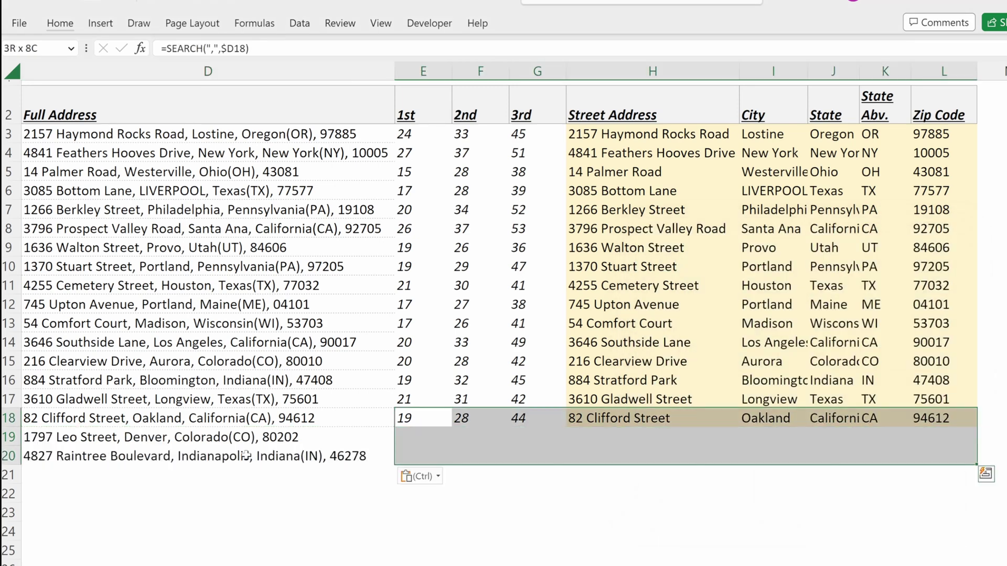
{"action": "key", "text": "ctrl+d"}
Check the new rows' comma position, street address, state abbreviation and zip code formulas
{"action": "key", "text": "Down"}
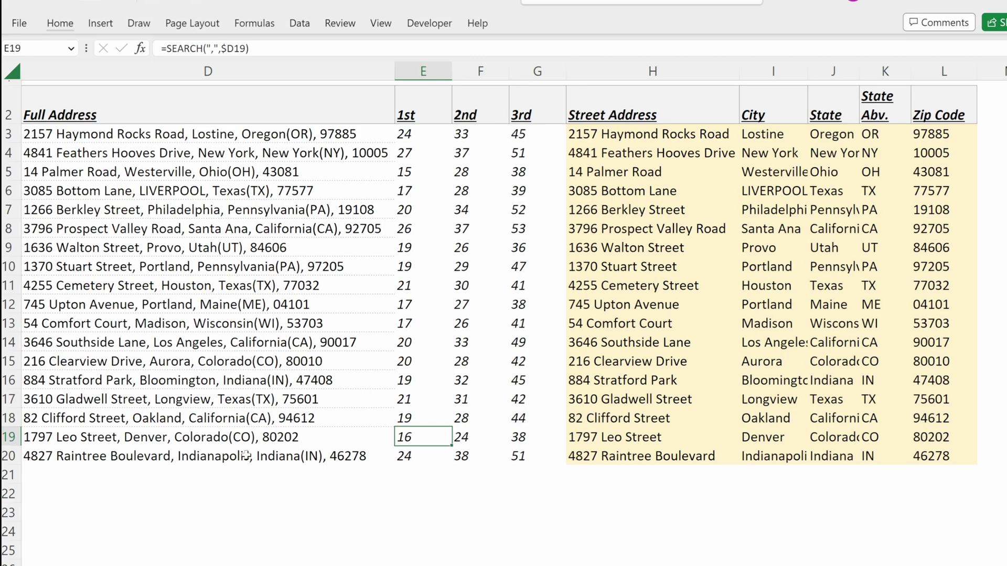
{"action": "key", "text": "Right"}
{"action": "key", "text": "Right"}
{"action": "key", "text": "Right"}
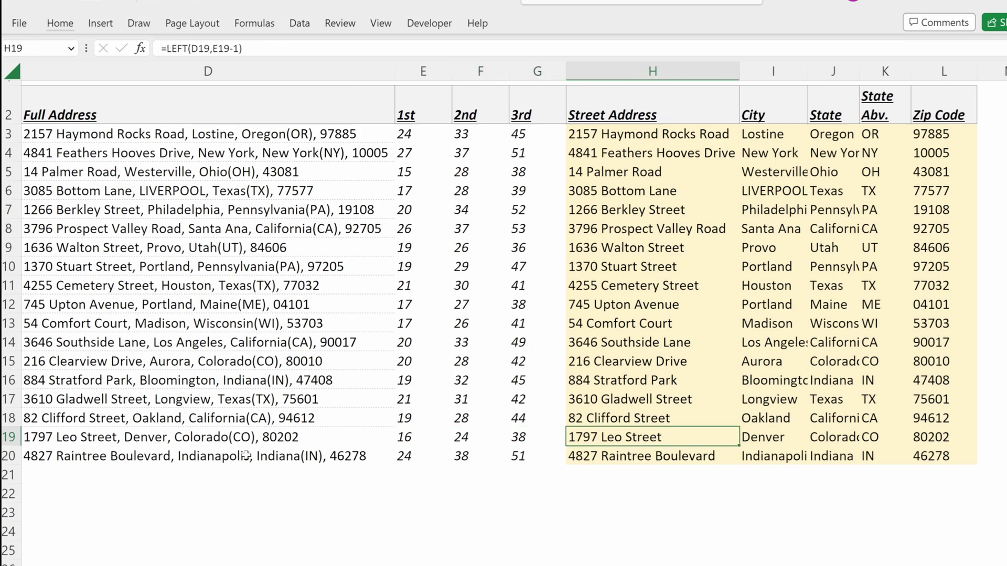
{"action": "key", "text": "Right"}
{"action": "key", "text": "Right"}
{"action": "key", "text": "Right"}
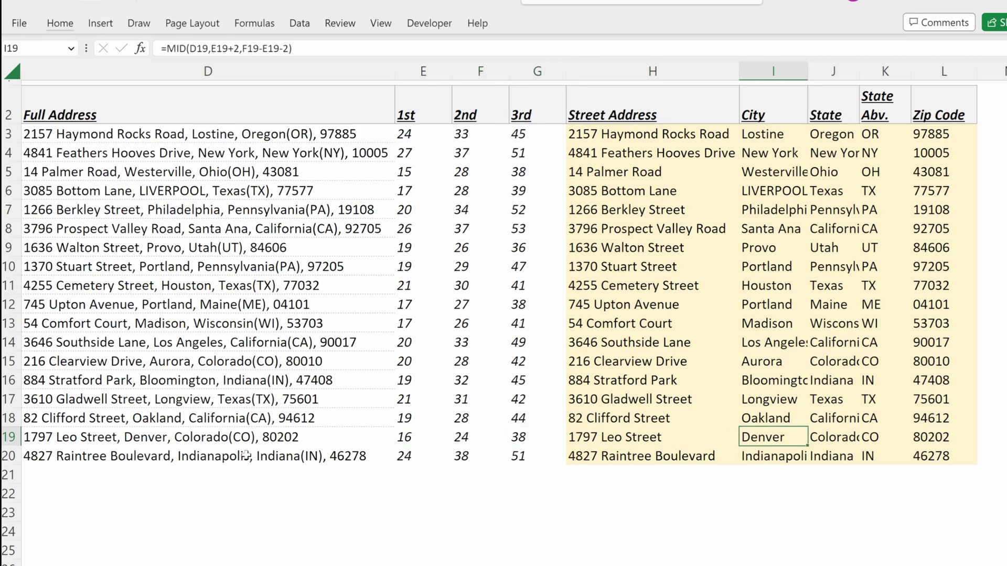
{"action": "key", "text": "Right"}
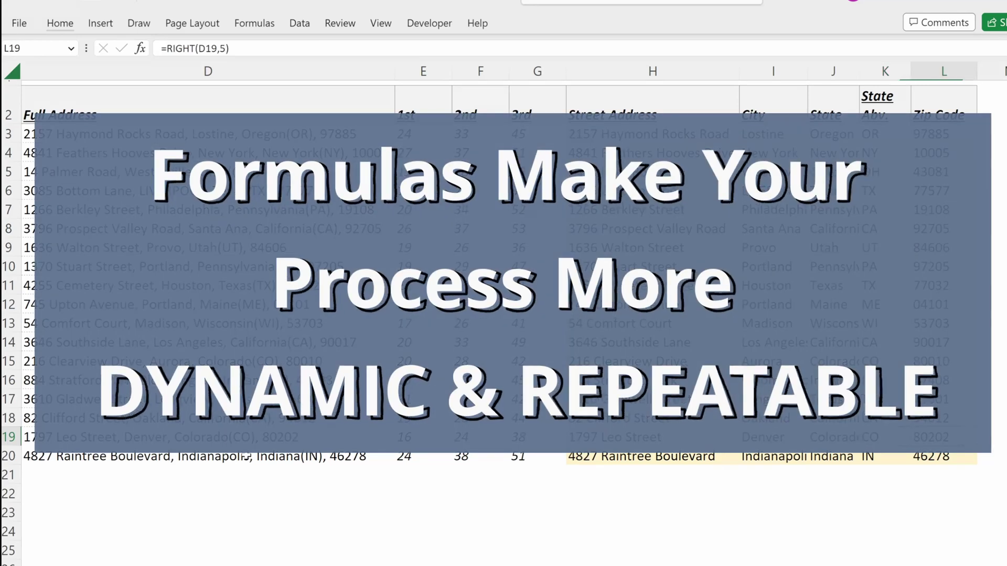
{"action": "key", "text": "Down"}
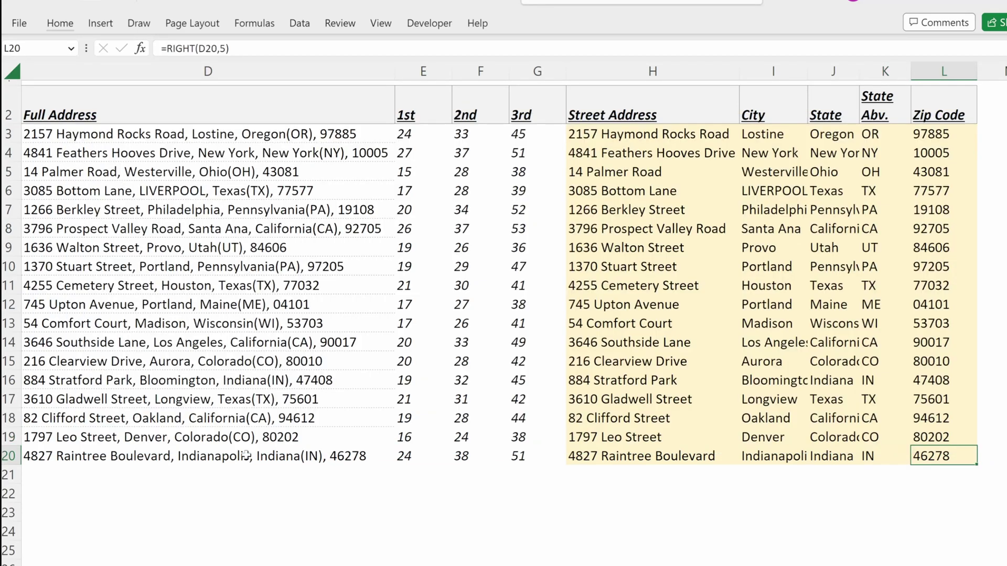
Change the Provo address zip code in D9 from 84606 to 84605
{"action": "left_click", "coordinate": [205, 252]}
{"action": "key", "text": "F2"}
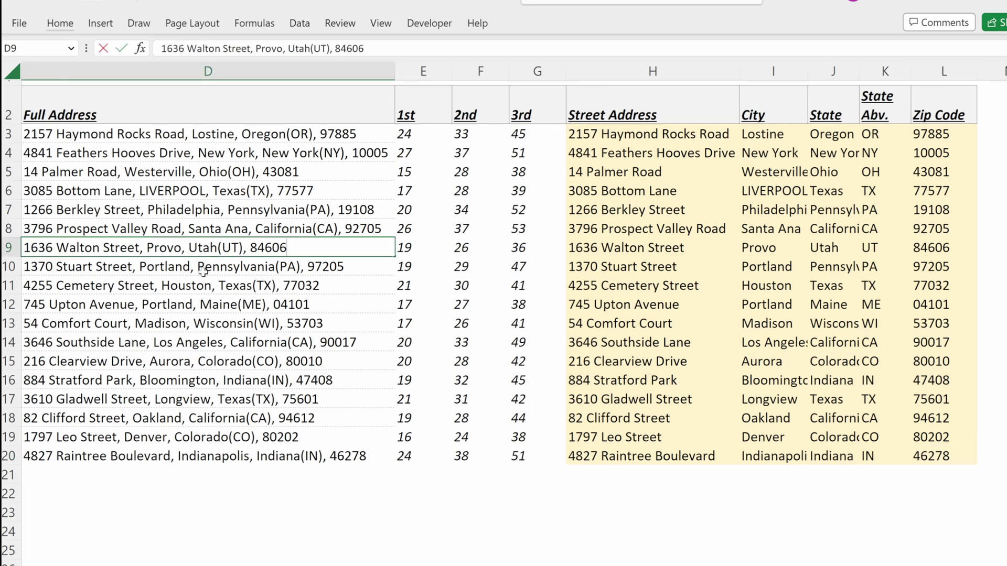
{"action": "key", "text": "BackSpace"}
{"action": "type", "text": "5"}
{"action": "key", "text": "Return"}
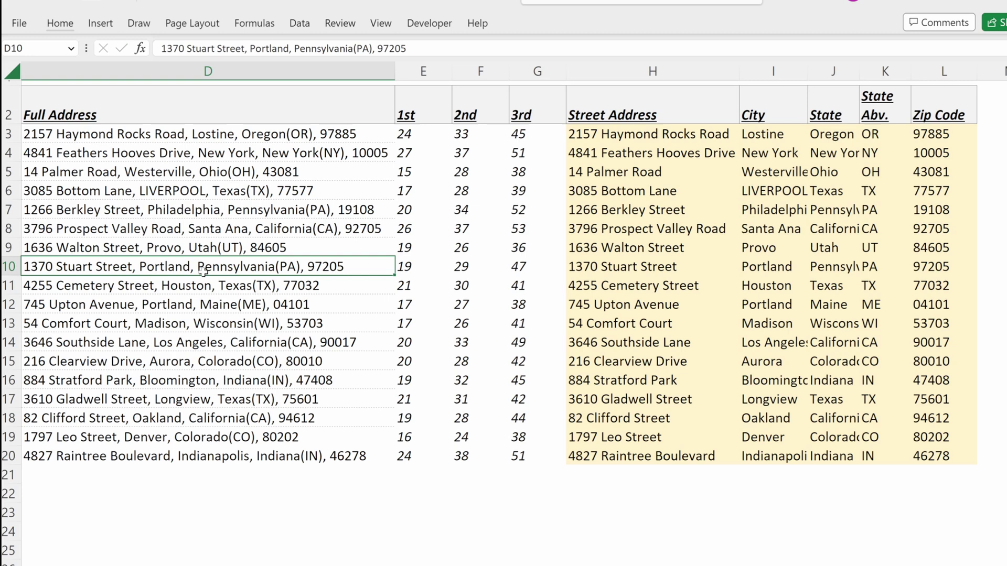
Change the Provo house number in D9 from 1636 to 1616
{"action": "key", "text": "Right"}
{"action": "key", "text": "Right"}
{"action": "key", "text": "Right"}
{"action": "key", "text": "Right"}
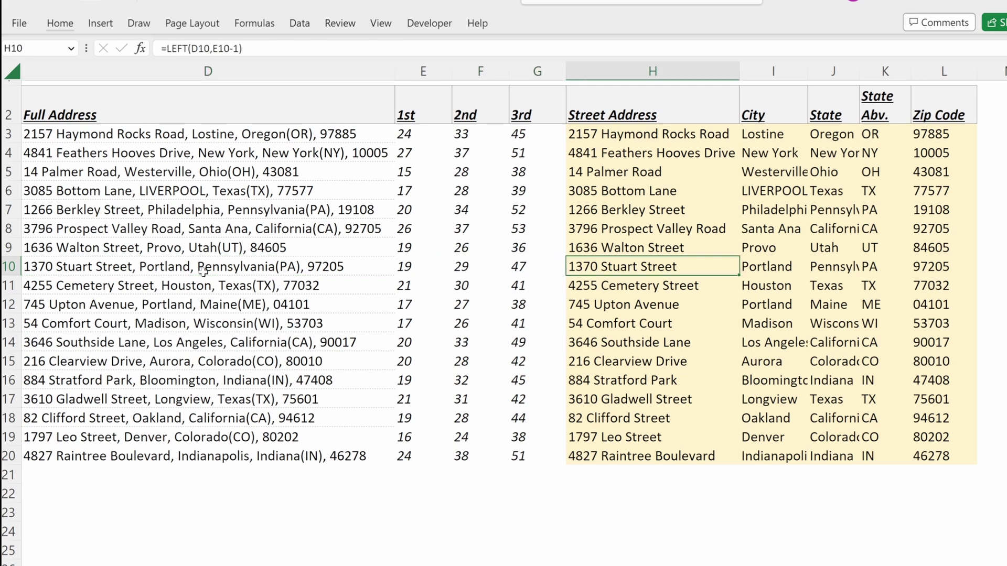
{"action": "key", "text": "Left"}
{"action": "key", "text": "Left"}
{"action": "key", "text": "Left"}
{"action": "key", "text": "Left"}
{"action": "key", "text": "Left"}
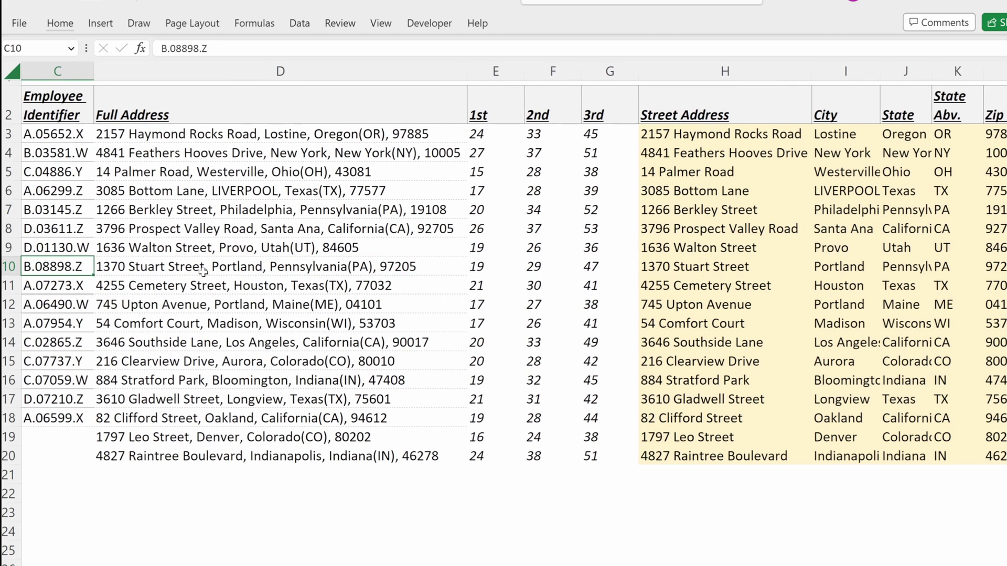
{"action": "key", "text": "Up"}
{"action": "key", "text": "Right"}
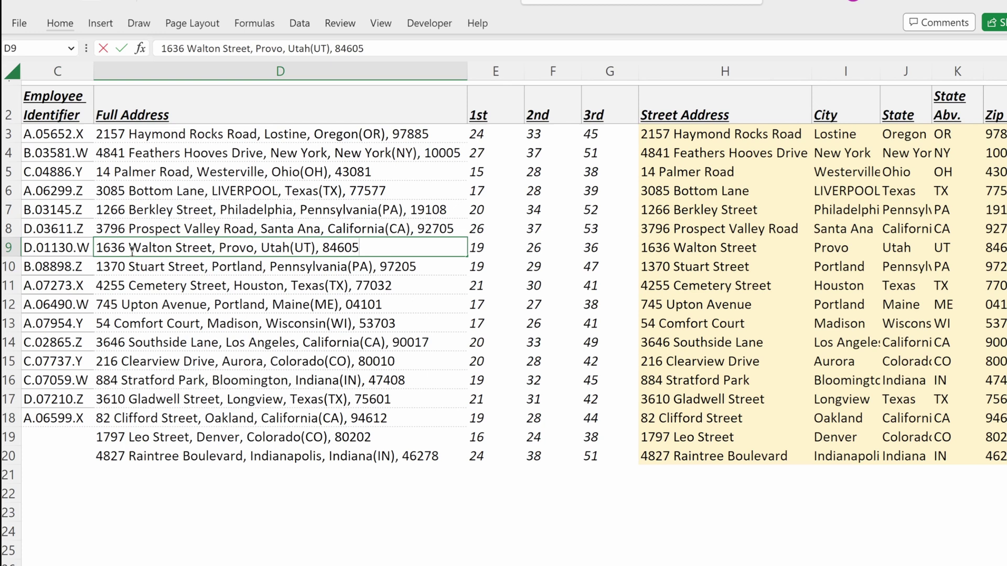
{"action": "key", "text": "F2"}
{"action": "key", "text": "BackSpace"}
{"action": "type", "text": "1"}
{"action": "key", "text": "Return"}
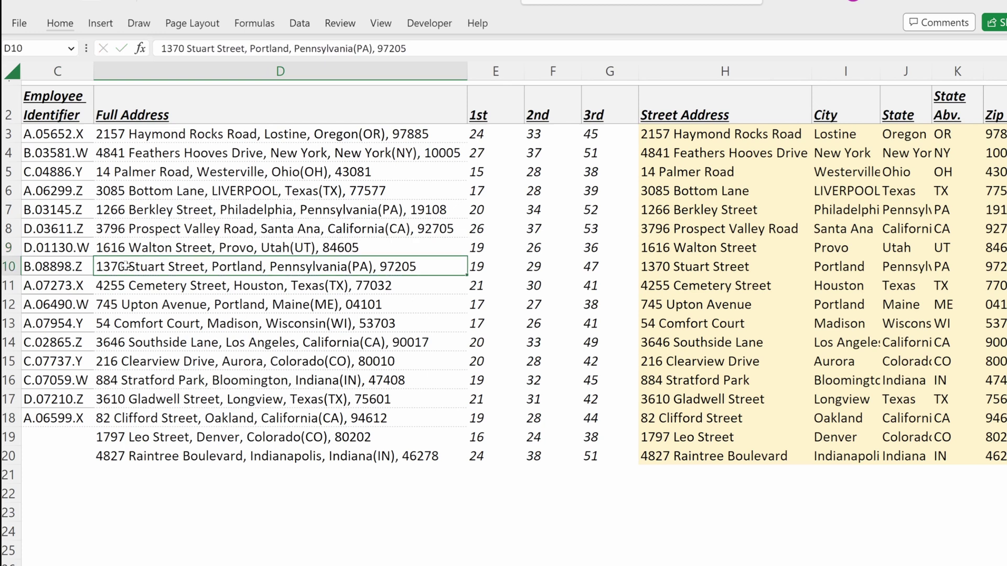
Check the updated Provo zip code and street address, then select the split columns H3:L20
{"action": "key", "text": "Up"}
{"action": "key", "text": "ctrl+Right"}
{"action": "key", "text": "Left"}
{"action": "key", "text": "Left"}
{"action": "key", "text": "Left"}
{"action": "key", "text": "Left"}
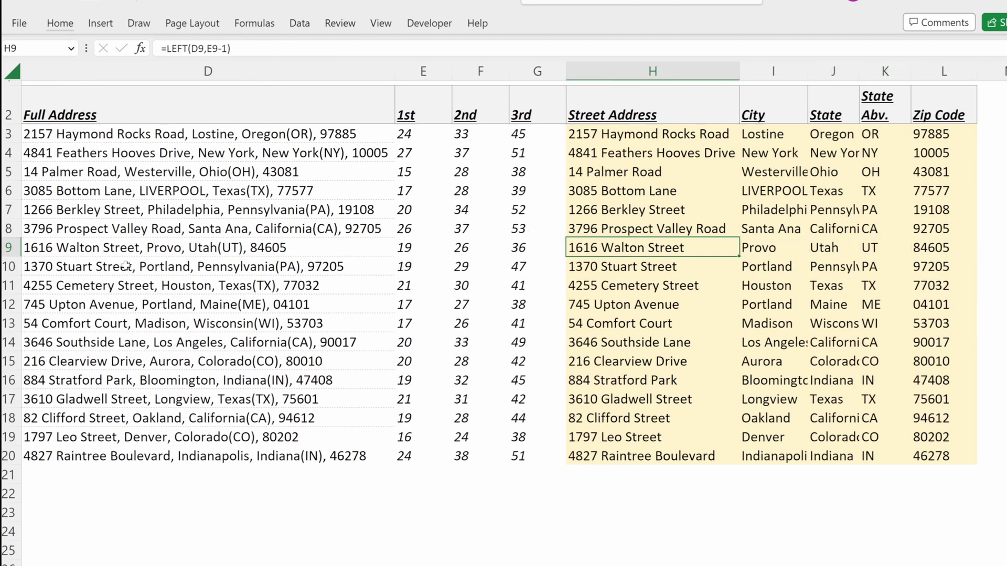
{"action": "key", "text": "ctrl+Up"}
{"action": "key", "text": "ctrl+shift+Right"}
{"action": "key", "text": "ctrl+shift+Down"}
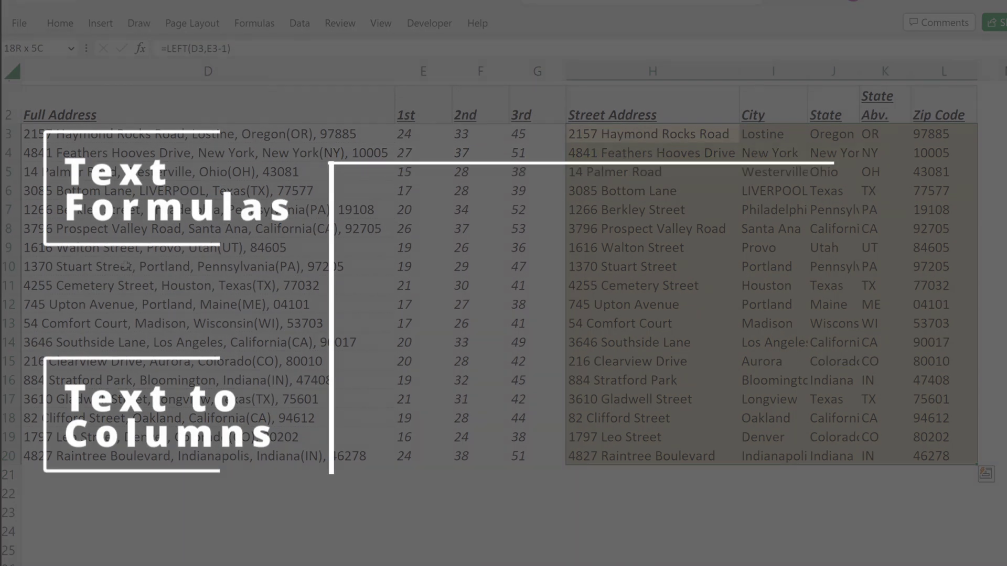